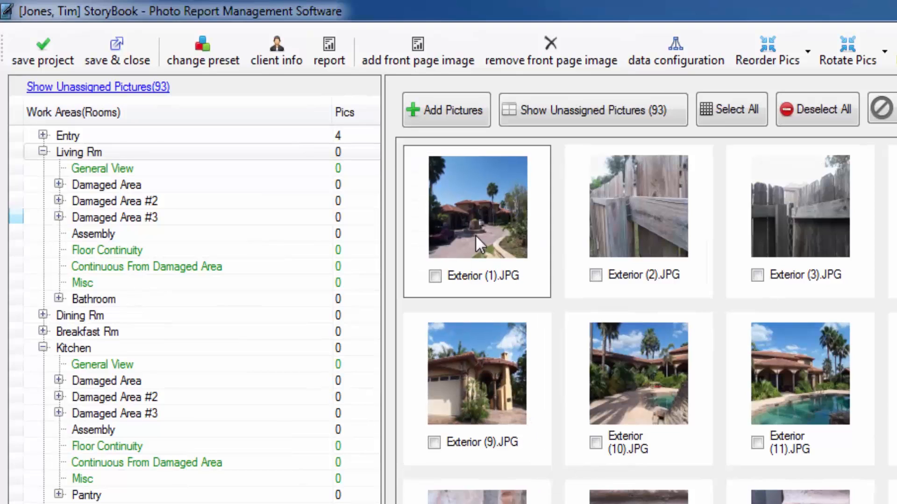
# - Assign the pictures Exterior (1).JPG and Exterior (2).JPG to the General View area of Living Rm
pyautogui.moveTo(477, 223); pyautogui.dragTo(497, 281)
pyautogui.moveTo(497, 281); pyautogui.dragTo(497, 282)
pyautogui.click(482, 364)
pyautogui.click(480, 229)
pyautogui.click(453, 325)
pyautogui.click(480, 235)
pyautogui.click(480, 233)
pyautogui.click(489, 323)
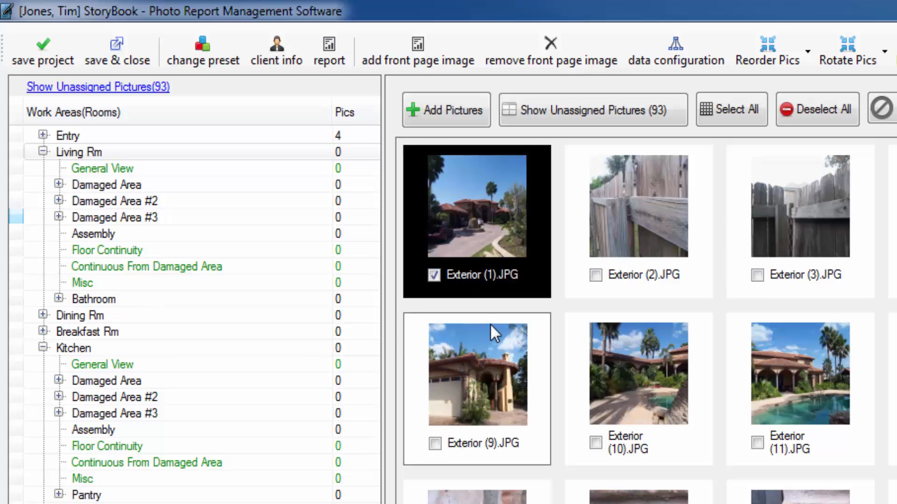
pyautogui.click(608, 237)
pyautogui.moveTo(633, 220); pyautogui.dragTo(116, 167)
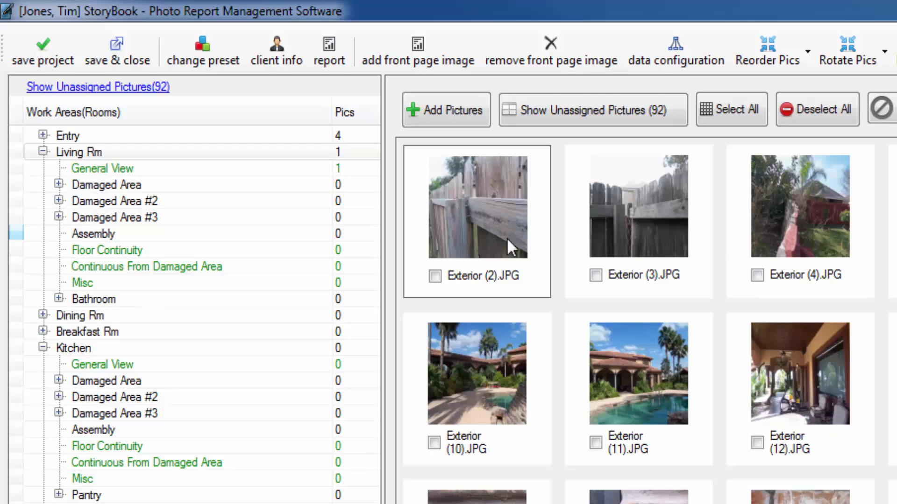
pyautogui.click(491, 231)
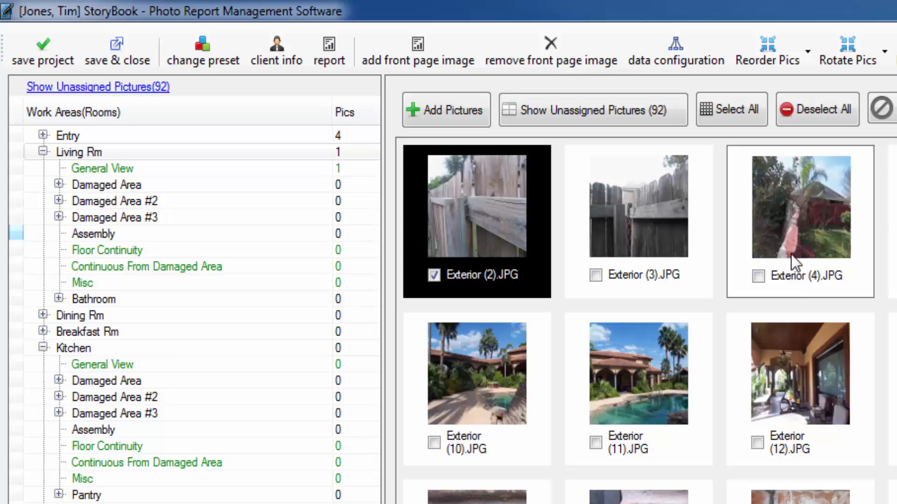
pyautogui.moveTo(797, 212); pyautogui.dragTo(120, 169)
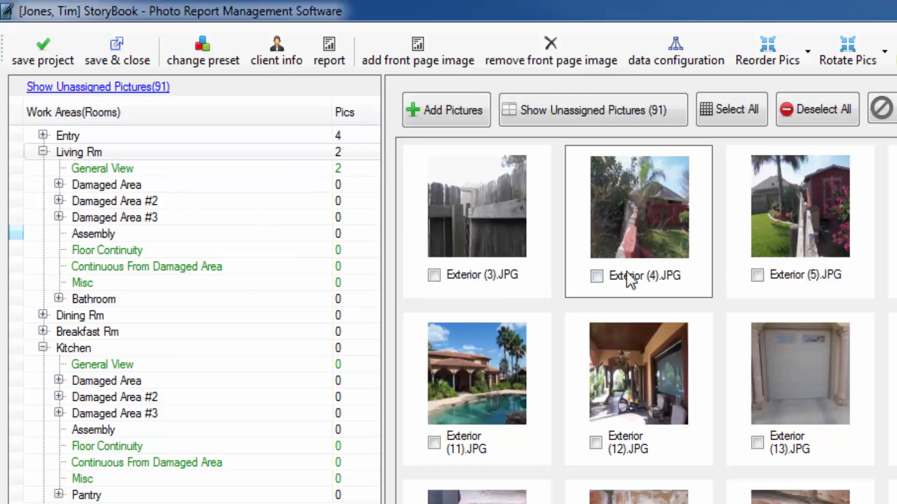
# - Select Exterior (3), (5), (6), (7) and (23).JPG together and assign them to the Assembly area of Living Rm
pyautogui.click(488, 224)
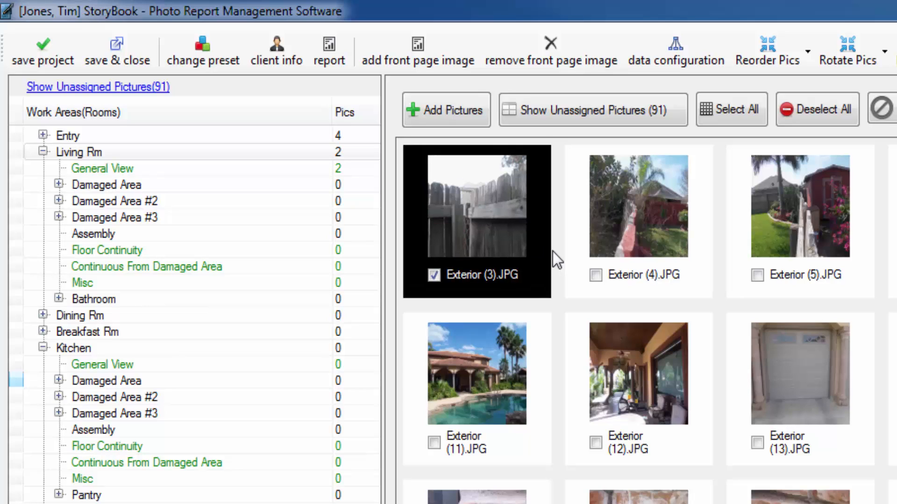
pyautogui.click(762, 227)
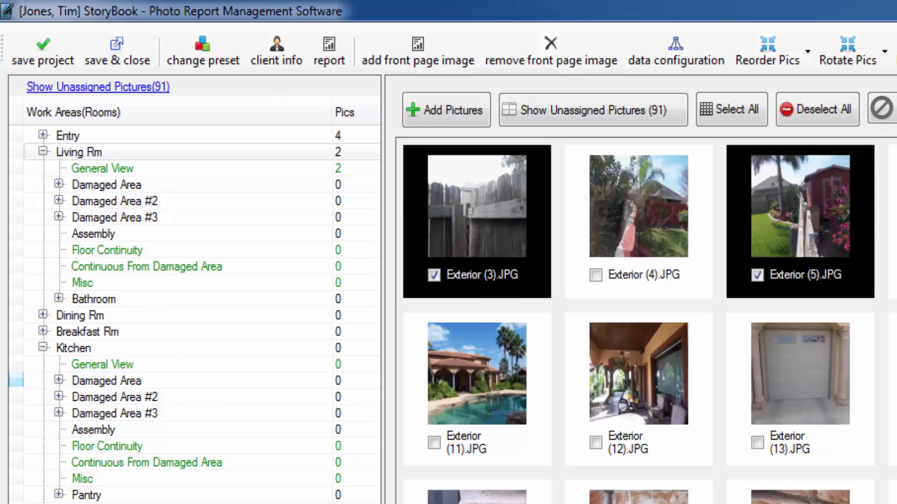
pyautogui.click(452, 102)
pyautogui.click(534, 257)
pyautogui.click(533, 98)
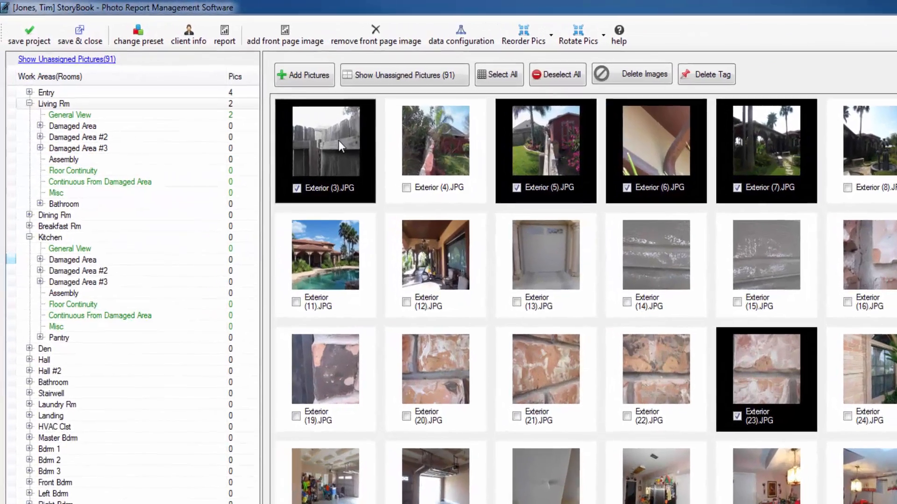
pyautogui.moveTo(274, 114); pyautogui.dragTo(45, 89)
pyautogui.moveTo(61, 121); pyautogui.dragTo(70, 172)
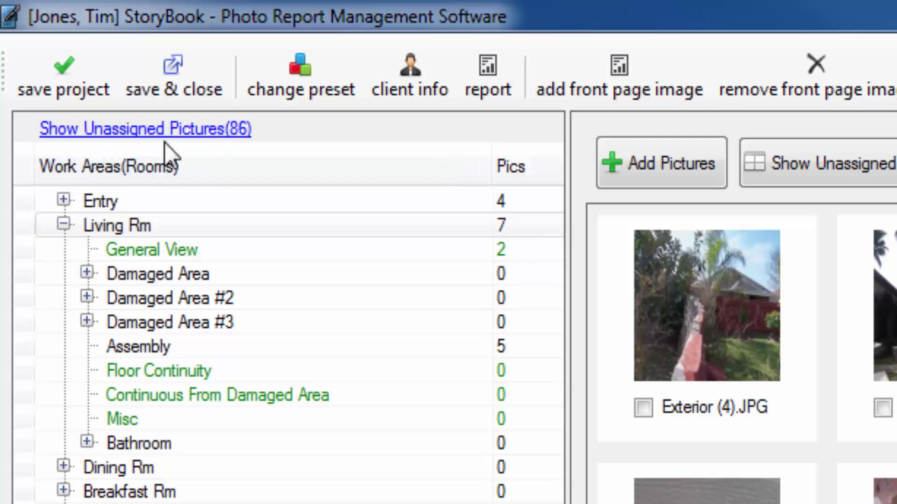
# - Assign the unassigned pictures from Exterior (4) through roof (3), except Exterior (18) and (25), to Living Rm's Continuous From Damaged Area
pyautogui.click(164, 130)
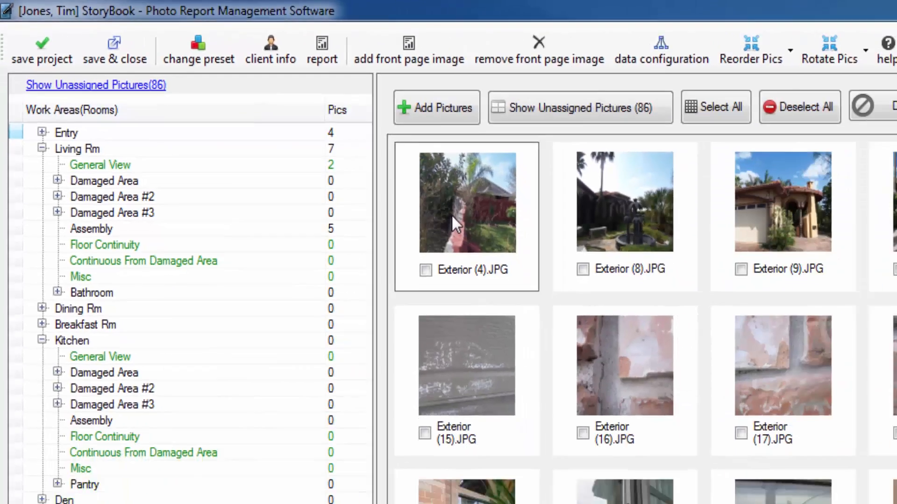
pyautogui.click(685, 327)
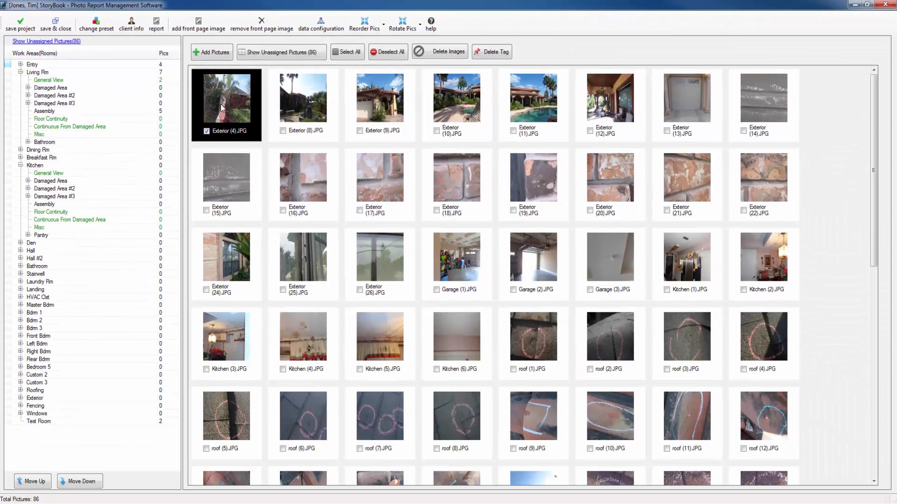
pyautogui.keyDown('shift'); pyautogui.click(622, 107); pyautogui.keyUp('shift')
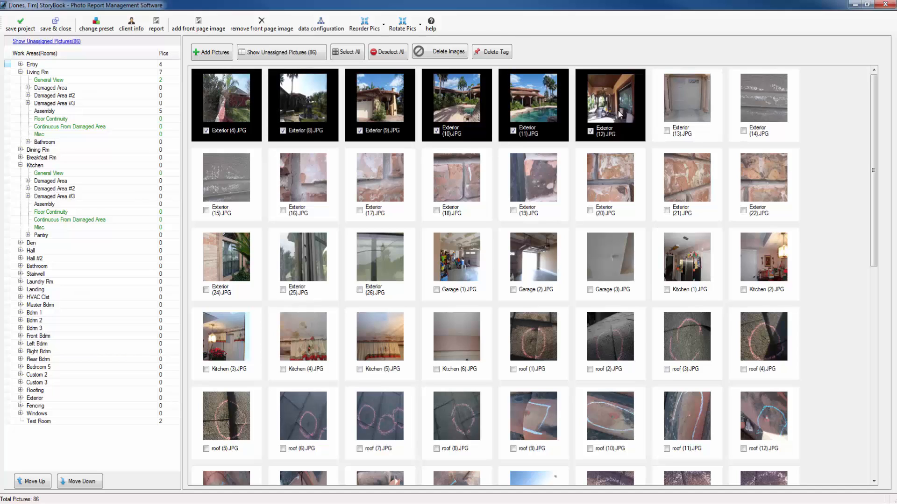
pyautogui.keyDown('shift'); pyautogui.click(685, 184); pyautogui.keyUp('shift')
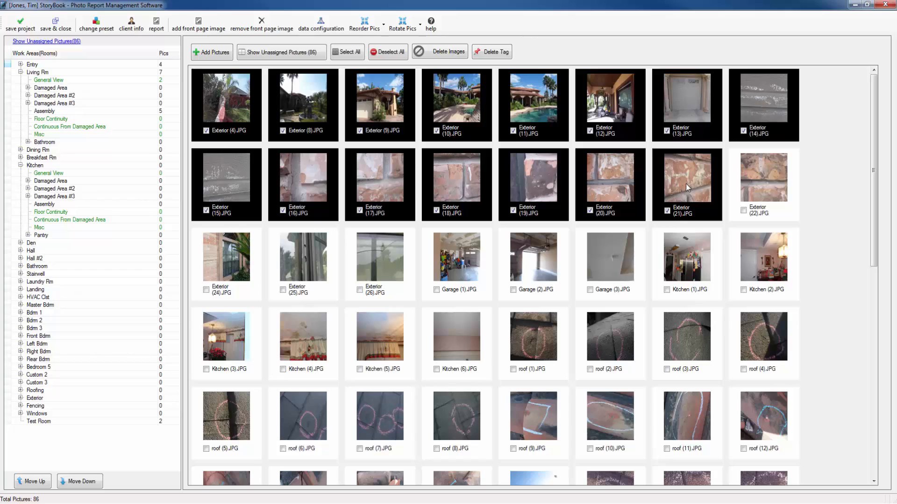
pyautogui.keyDown('shift'); pyautogui.click(684, 332); pyautogui.keyUp('shift')
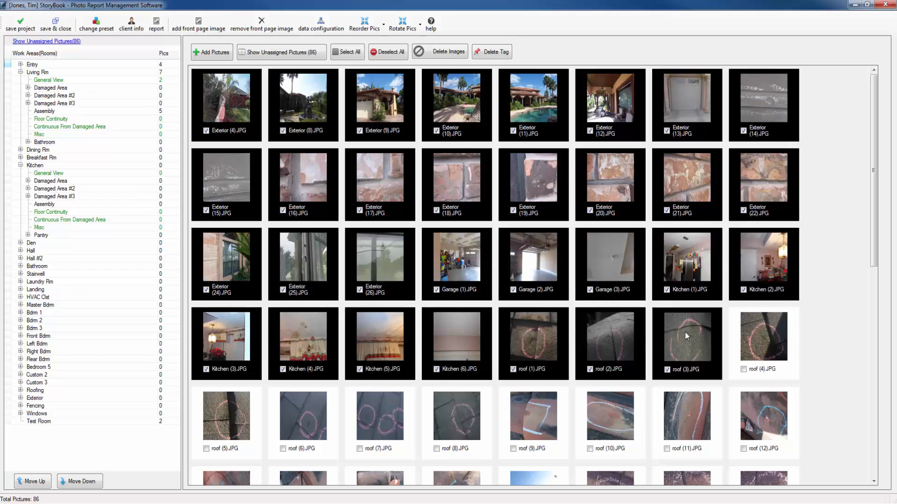
pyautogui.keyDown('ctrl'); pyautogui.click(456, 181); pyautogui.keyUp('ctrl')
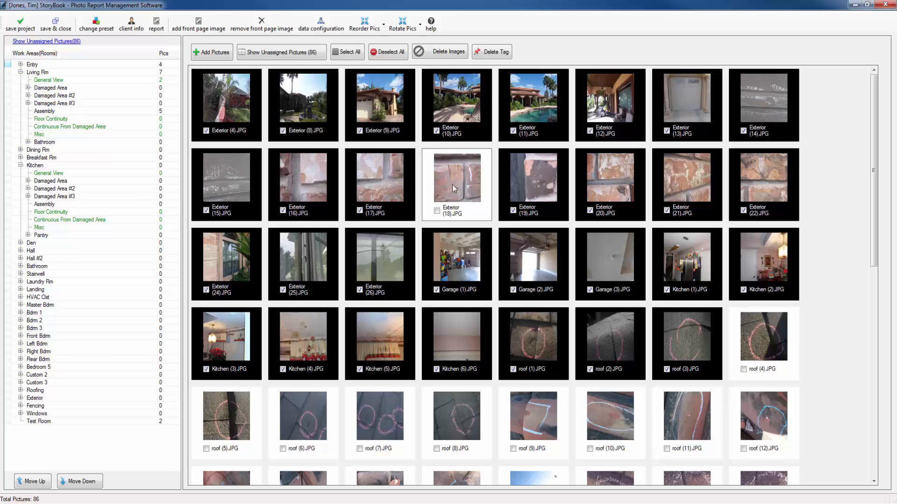
pyautogui.keyDown('ctrl'); pyautogui.click(304, 266); pyautogui.keyUp('ctrl')
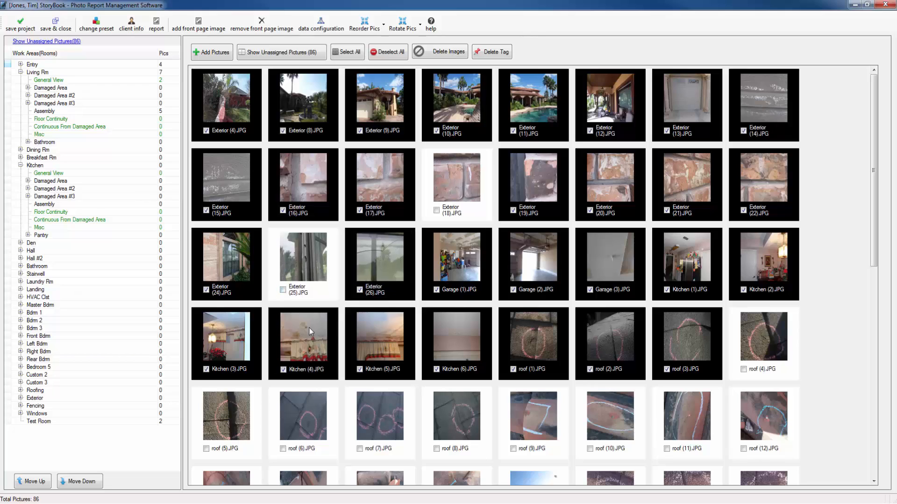
pyautogui.moveTo(242, 109); pyautogui.dragTo(86, 125)
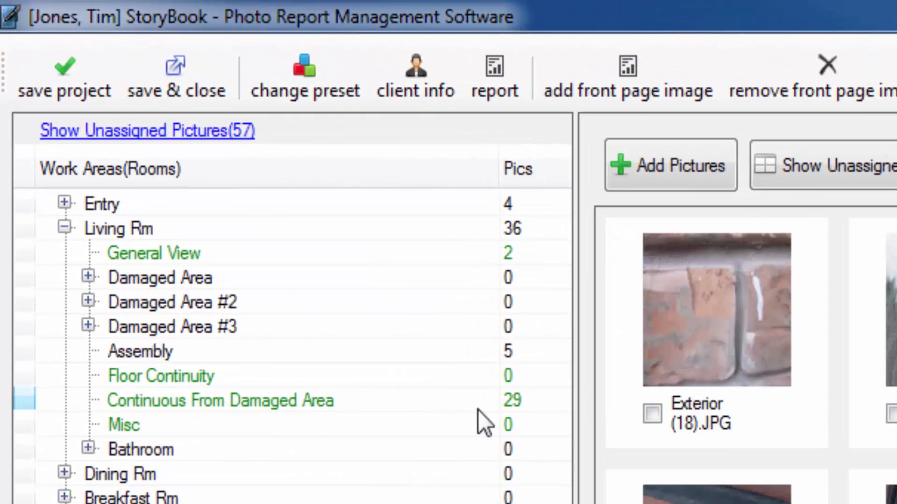
# - Review the pictures assigned to Living Rm's General View and Continuous From Damaged Area
pyautogui.press('Up')
pyautogui.press('Up')
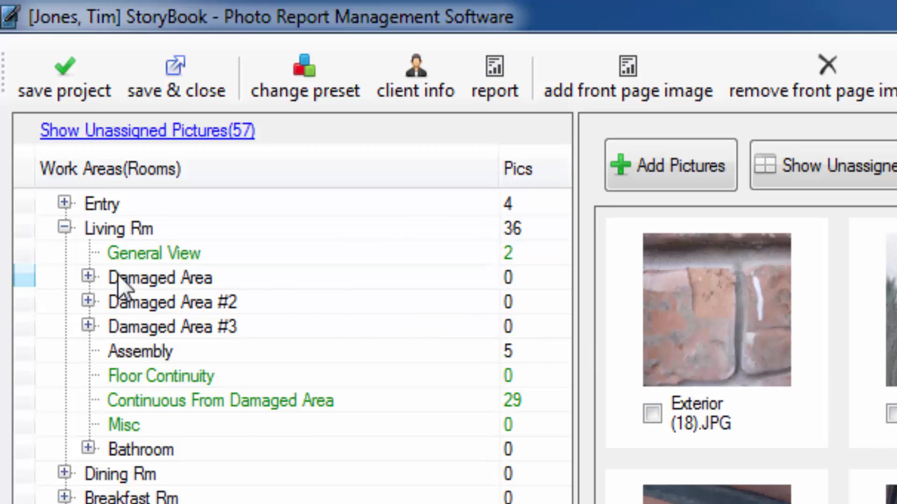
pyautogui.click(149, 255)
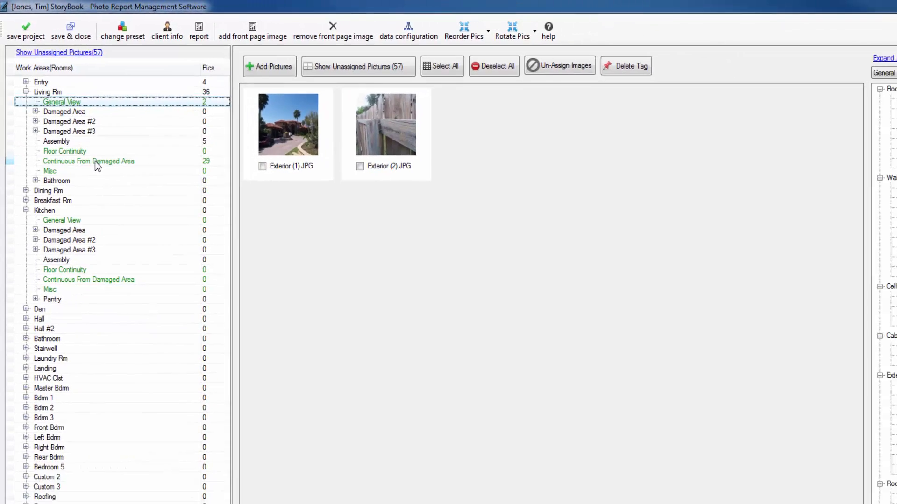
pyautogui.click(95, 161)
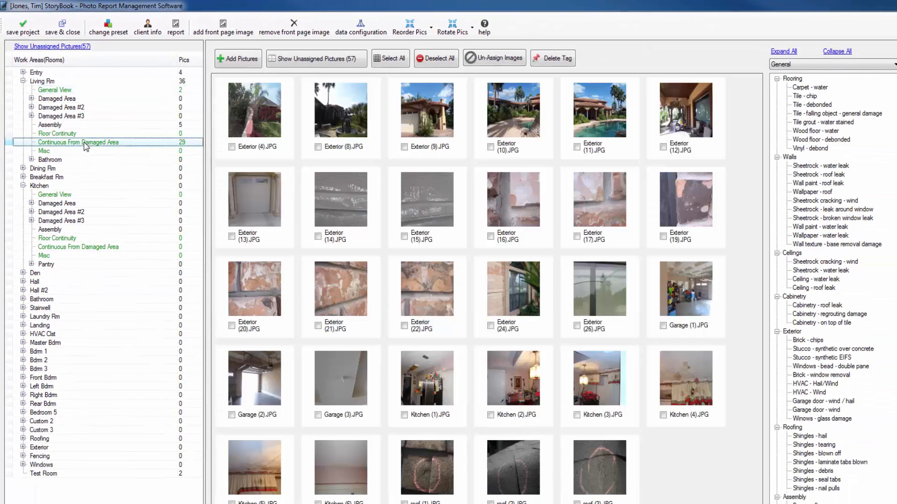
pyautogui.click(251, 113)
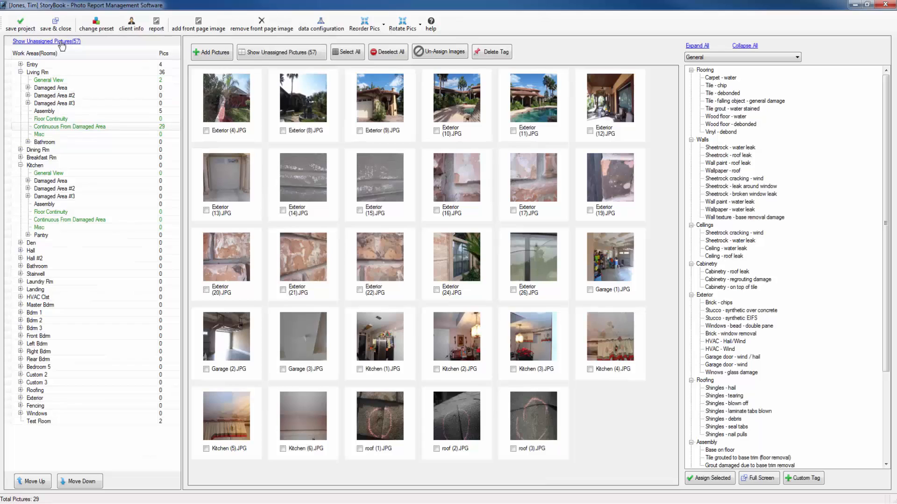
# - List the unassigned pictures and browse several at full size starting with Exterior (18).JPG, closing the viewer when done
pyautogui.click(301, 209)
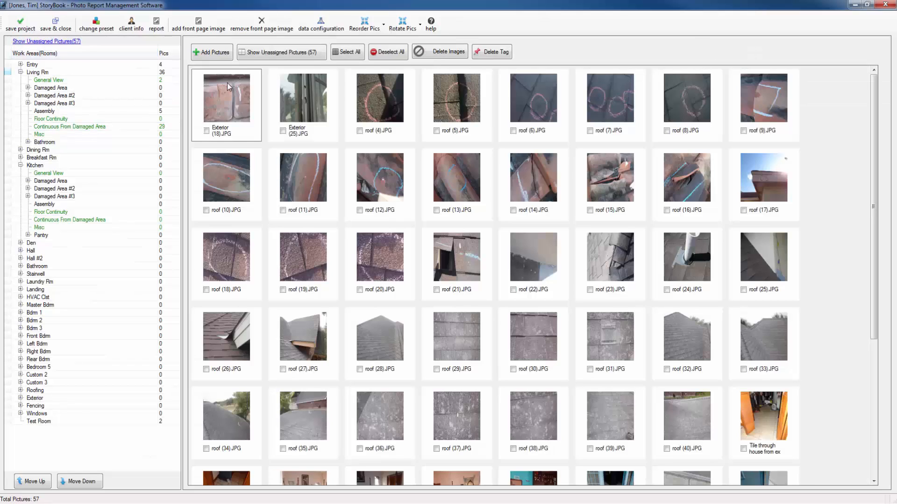
pyautogui.scroll(-5, 354, 312)
pyautogui.scroll(5, 346, 310)
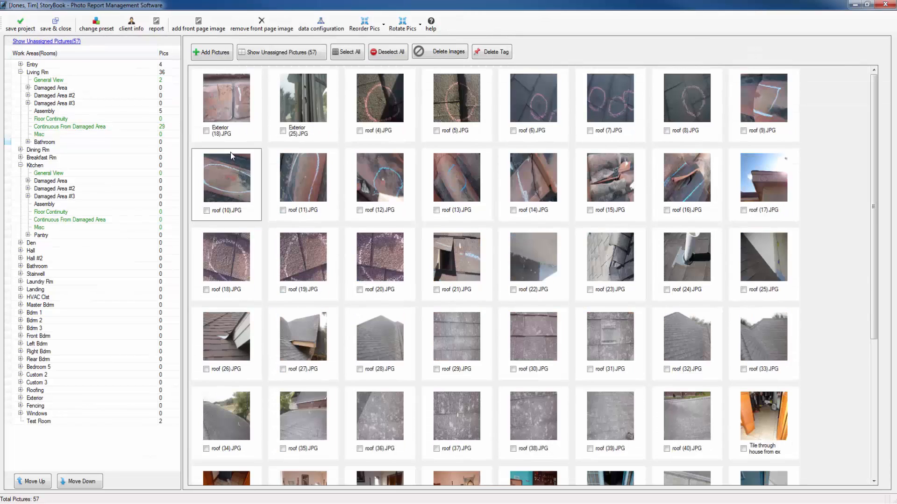
pyautogui.doubleClick(236, 113)
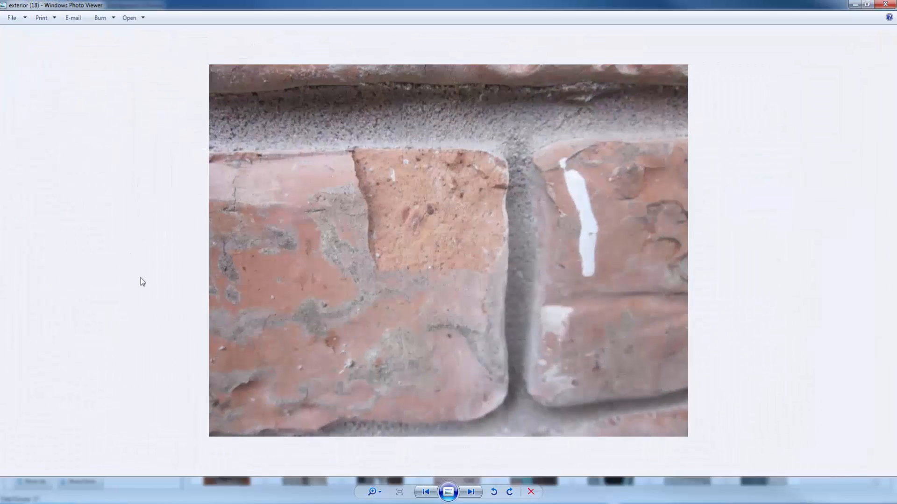
pyautogui.click(471, 493)
pyautogui.click(471, 493)
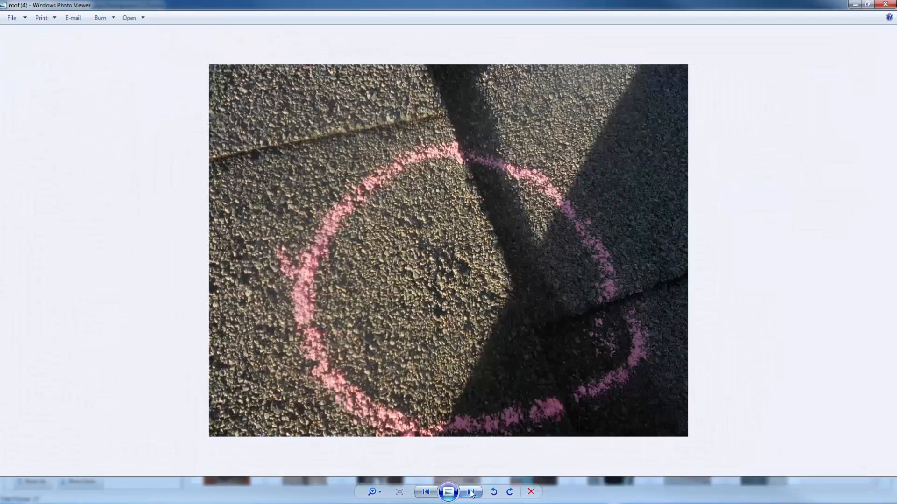
pyautogui.click(471, 493)
pyautogui.click(471, 493)
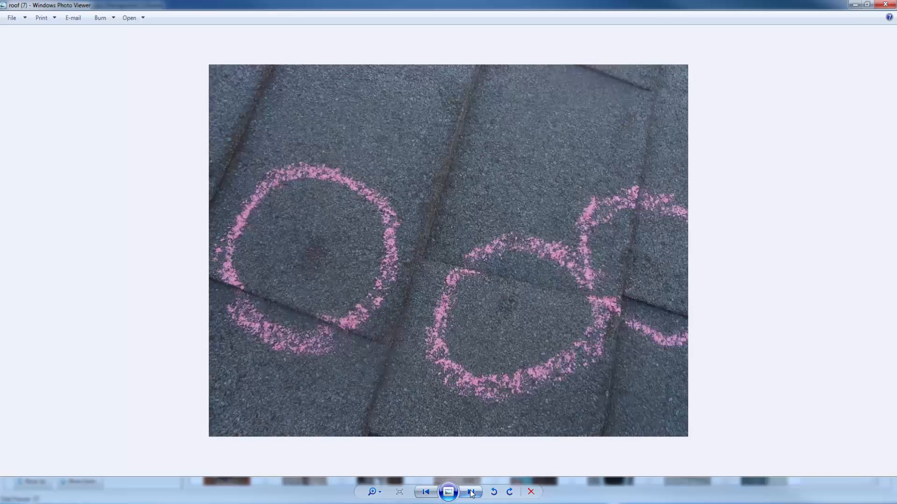
pyautogui.click(471, 493)
pyautogui.hotkey('alt', 'F4')
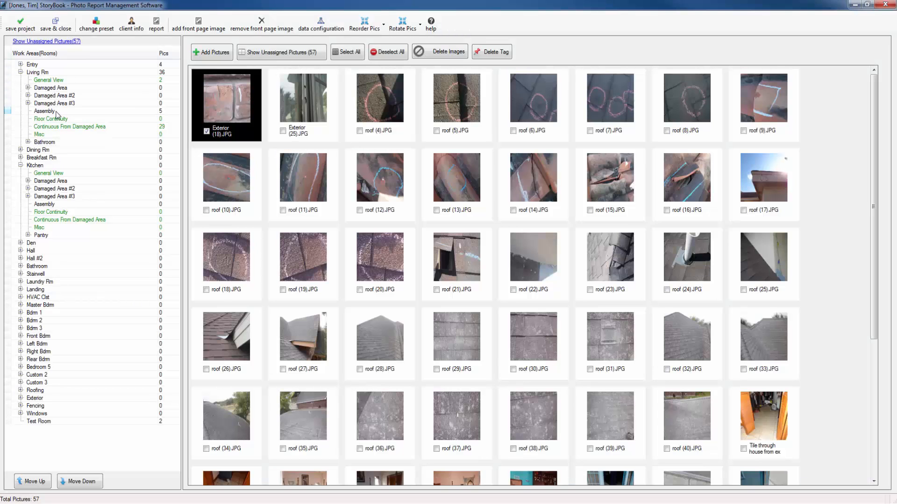
# - Move Exterior (4), (8), (9) and (10).JPG from Continuous From Damaged Area to the Distant view of Living Rm's Damaged Area
pyautogui.click(81, 127)
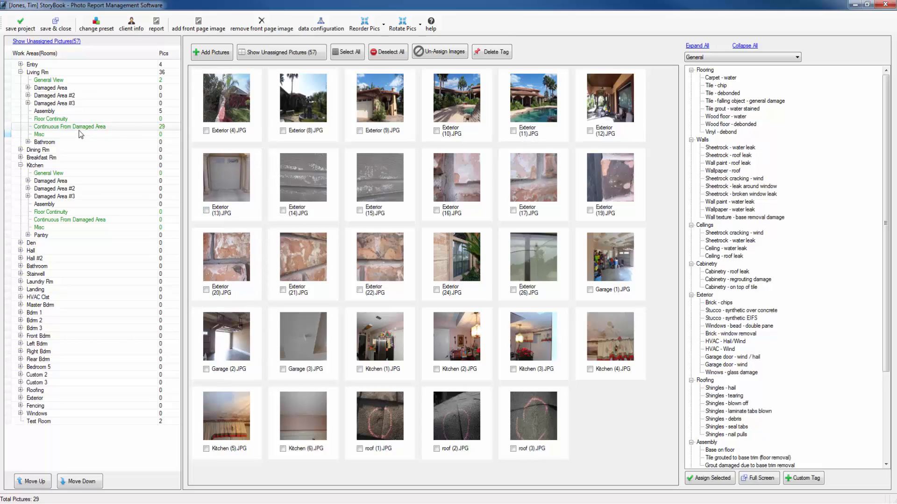
pyautogui.click(28, 88)
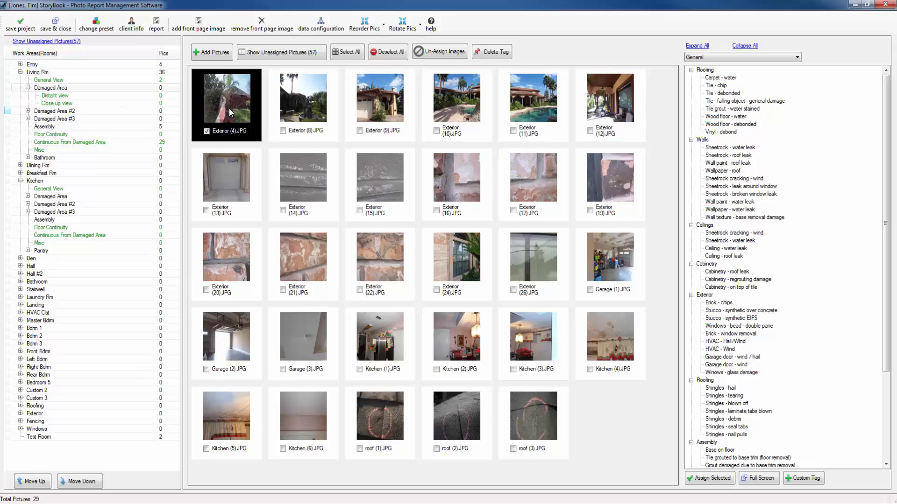
pyautogui.keyDown('shift'); pyautogui.click(457, 102); pyautogui.keyUp('shift')
pyautogui.moveTo(333, 133); pyautogui.dragTo(71, 97)
# - Assign Exterior (11) through Exterior (14).JPG to the Close up view of Living Rm's Damaged Area
pyautogui.click(212, 98)
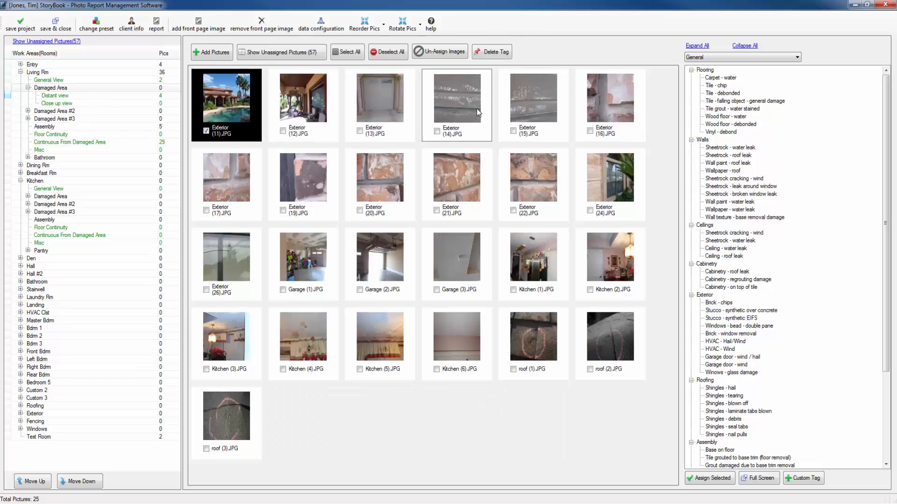
pyautogui.keyDown('shift'); pyautogui.click(445, 102); pyautogui.keyUp('shift')
pyautogui.moveTo(234, 111); pyautogui.dragTo(64, 105)
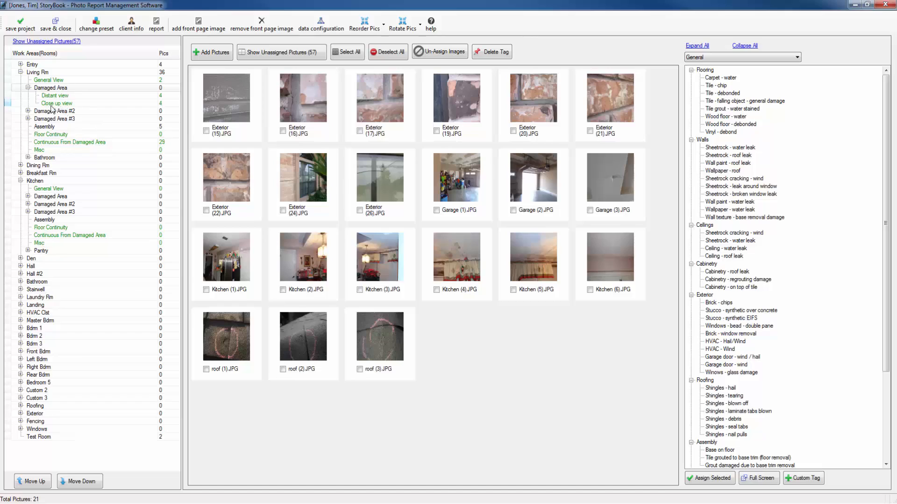
# - Tag all four pictures in the Damaged Area's Close up view with Carpet - water
pyautogui.click(63, 104)
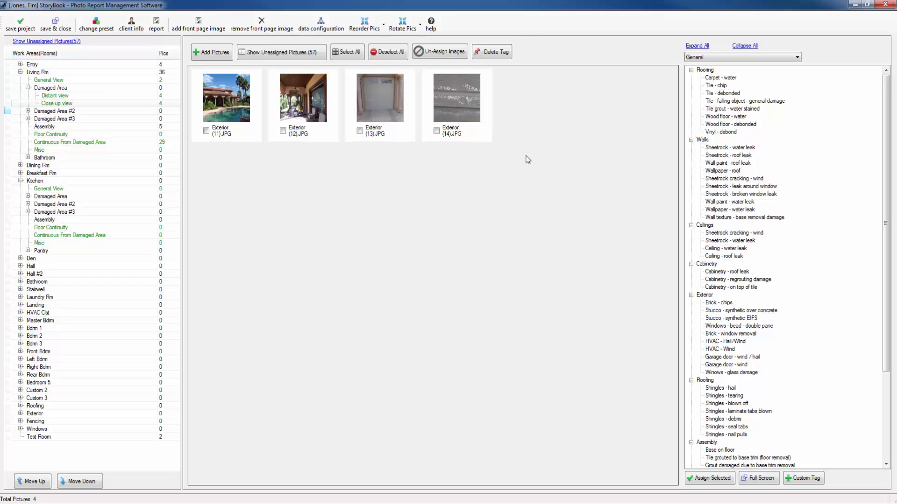
pyautogui.moveTo(526, 154); pyautogui.dragTo(360, 91)
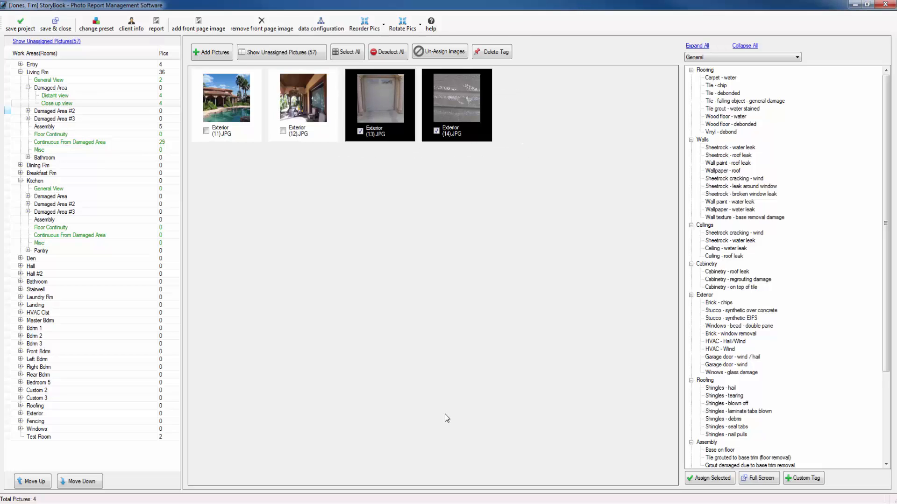
pyautogui.moveTo(433, 371); pyautogui.dragTo(312, 122)
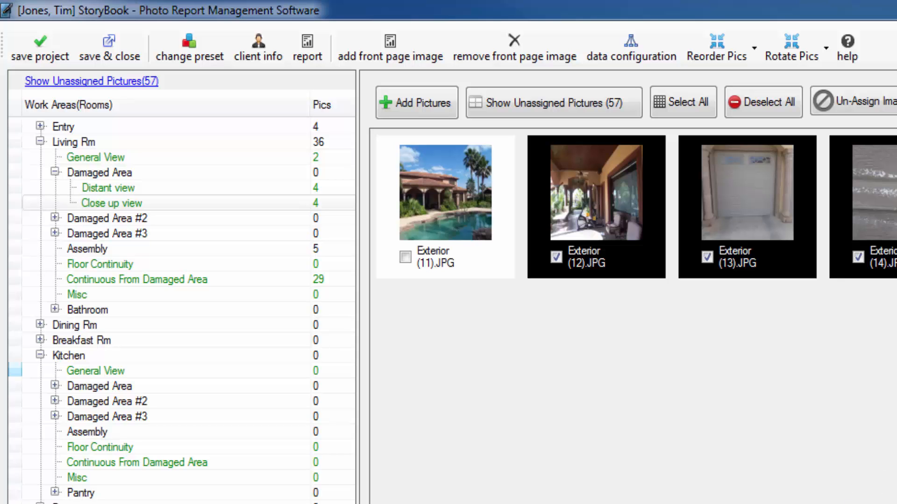
pyautogui.click(442, 175)
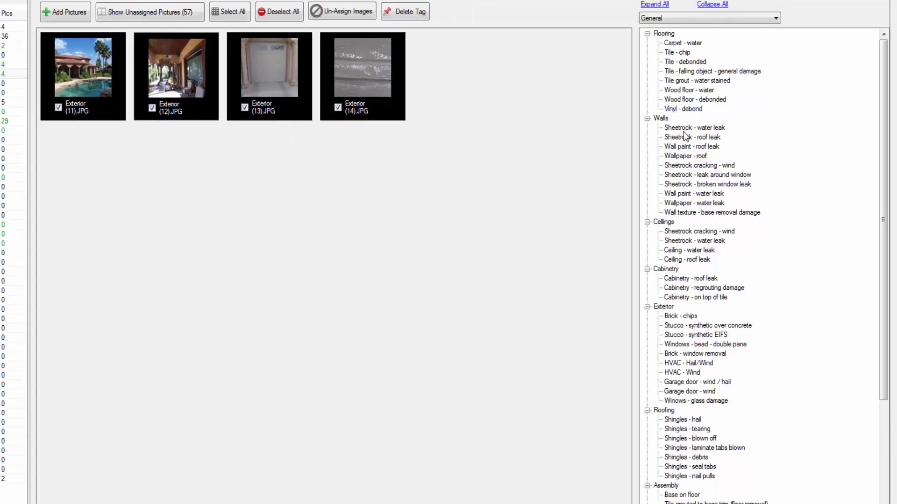
pyautogui.click(693, 44)
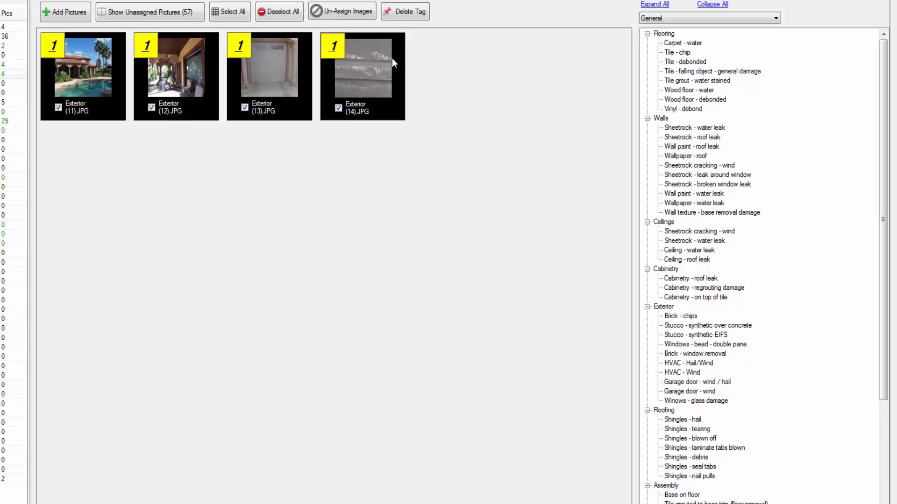
# - View the tag details of Exterior (14).JPG and close them
pyautogui.click(336, 46)
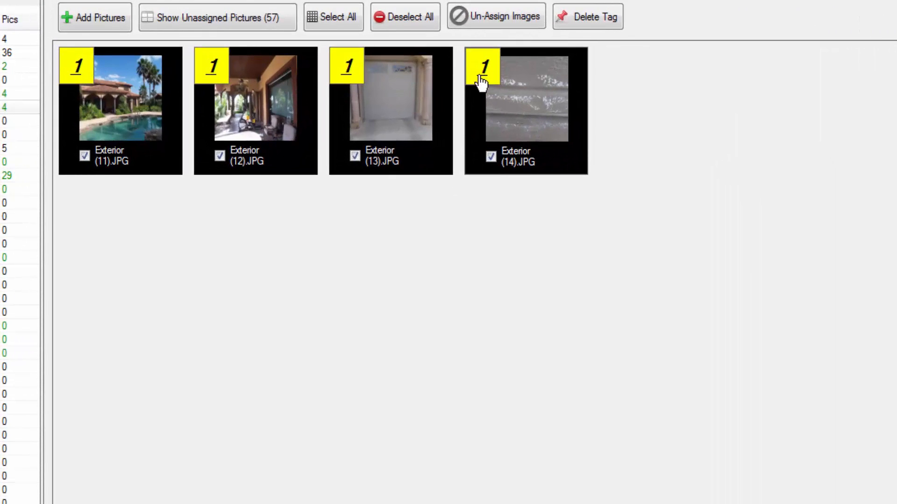
pyautogui.click(484, 75)
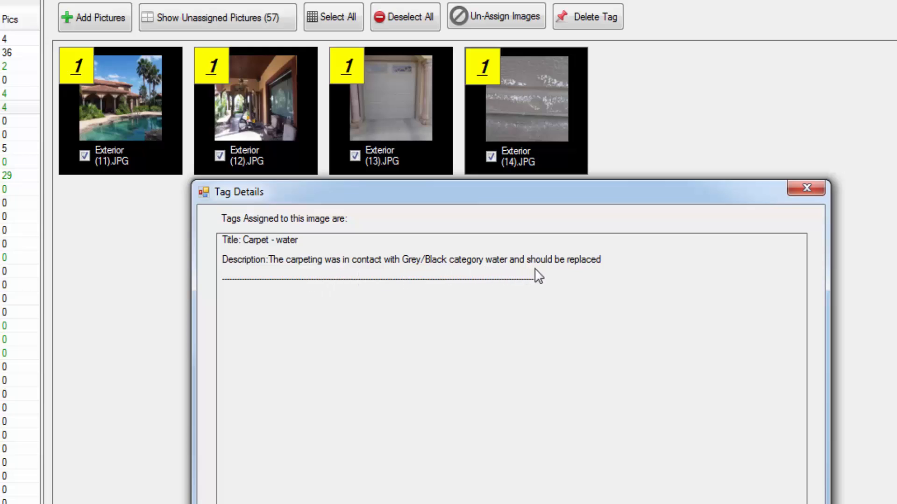
pyautogui.click(806, 188)
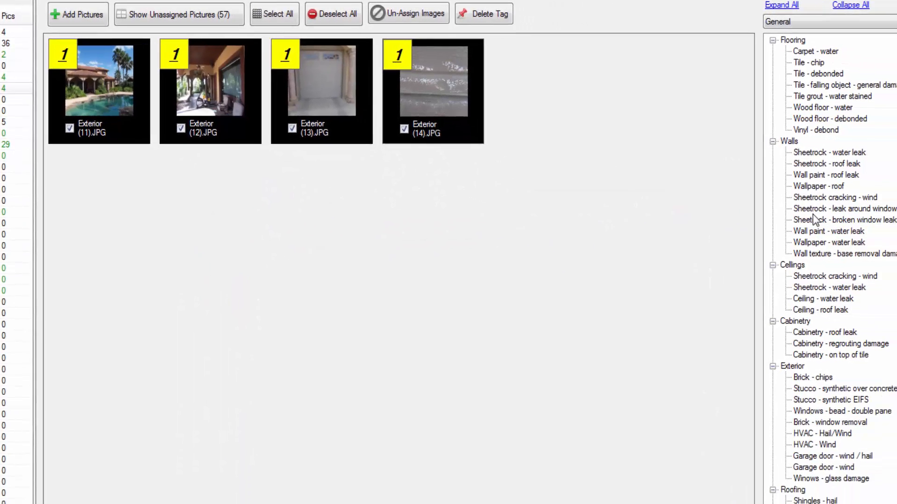
# - Tag all four pictures with Wall paint - roof leak, Wall paint - water leak and ceiling Sheetrock - water leak, and review Exterior (14).JPG's tags
pyautogui.click(795, 170)
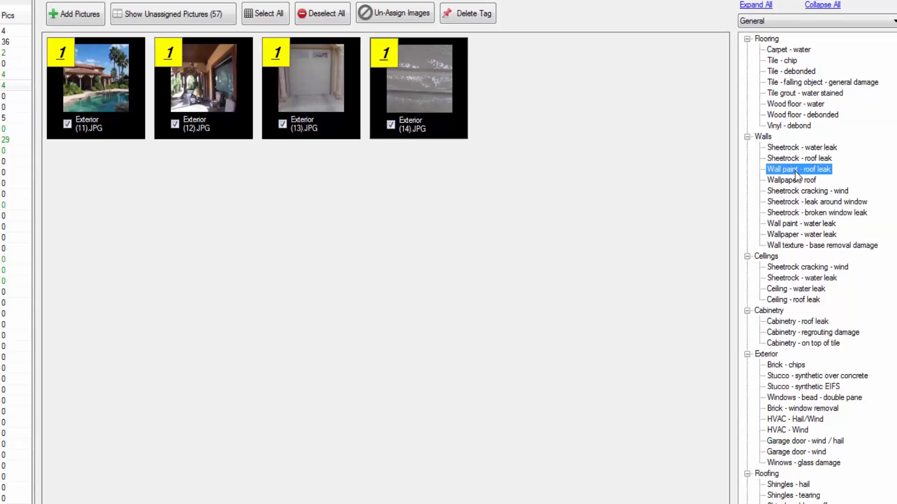
pyautogui.click(795, 224)
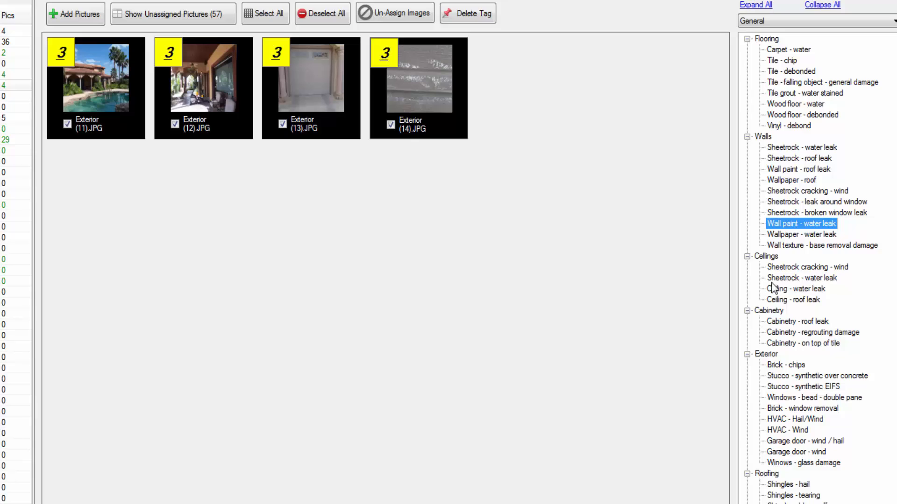
pyautogui.click(786, 279)
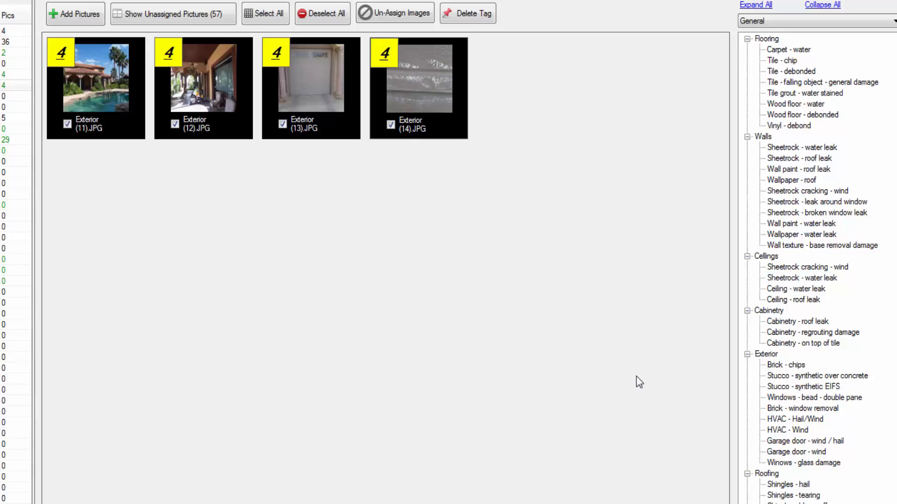
pyautogui.click(385, 57)
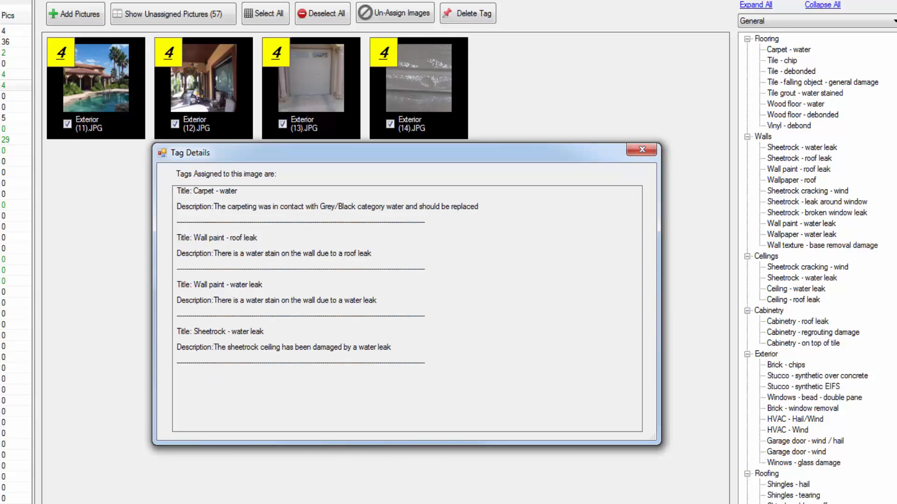
pyautogui.click(642, 150)
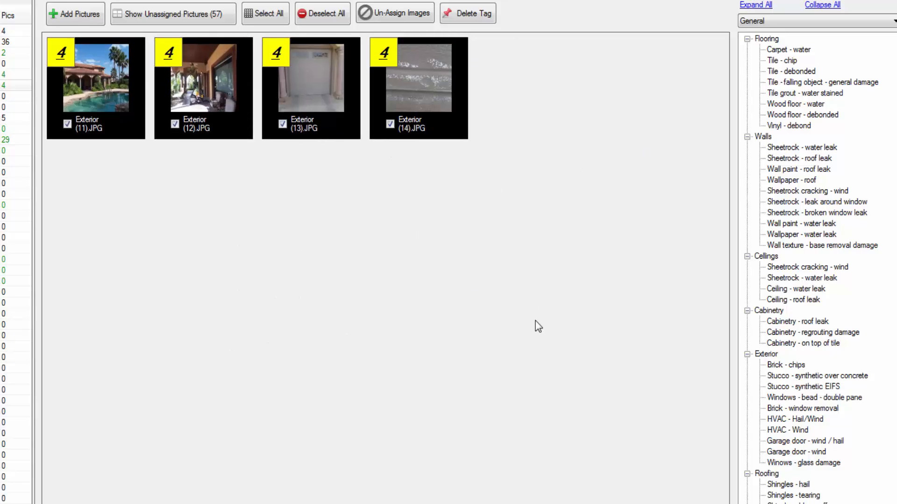
# - Delete all tags from the four selected pictures, Exterior (11) through Exterior (14).JPG
pyautogui.moveTo(538, 321); pyautogui.dragTo(67, 49)
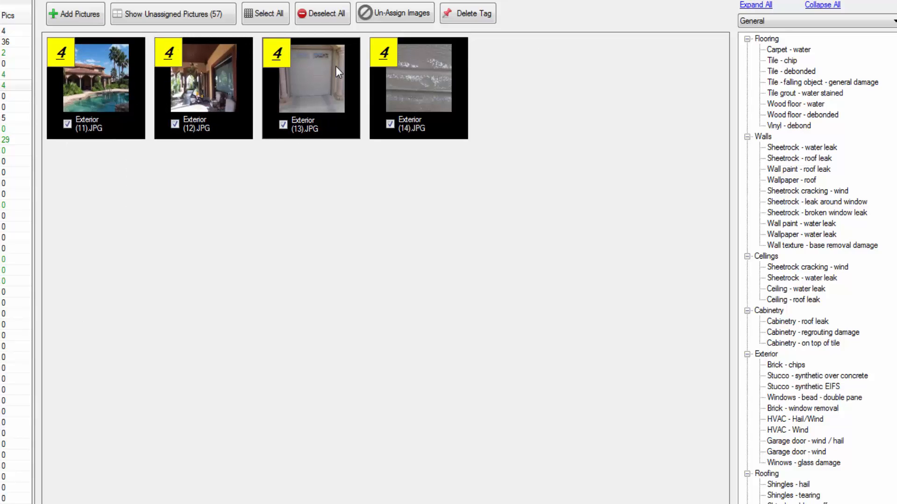
pyautogui.click(489, 12)
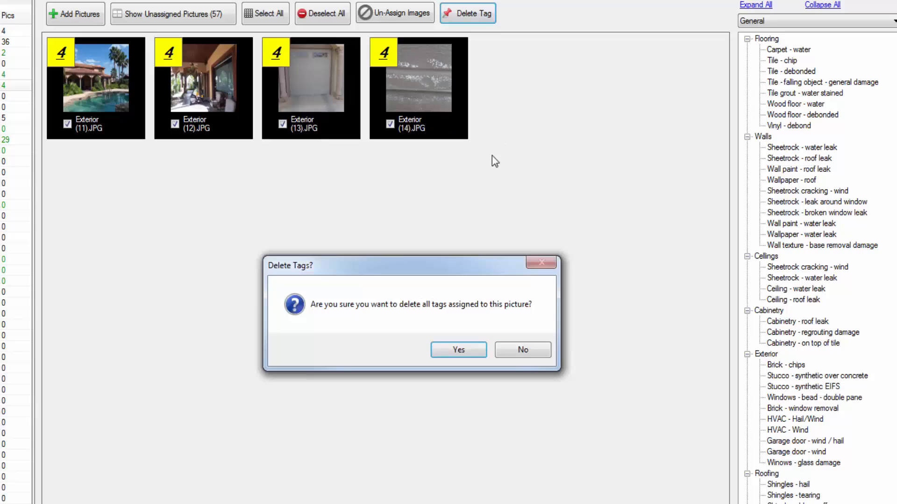
pyautogui.click(478, 350)
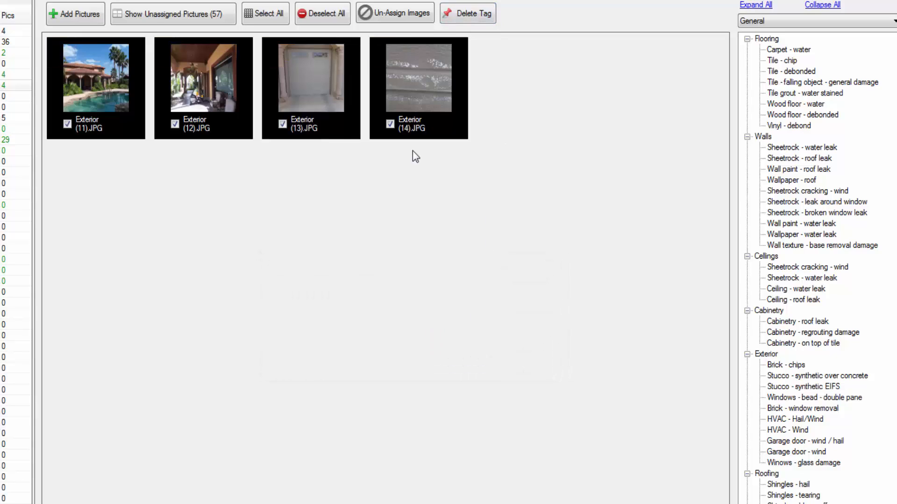
# - Tag only Exterior (14).JPG with Carpet - water and only Exterior (13).JPG with Wall paint - roof leak
pyautogui.click(324, 13)
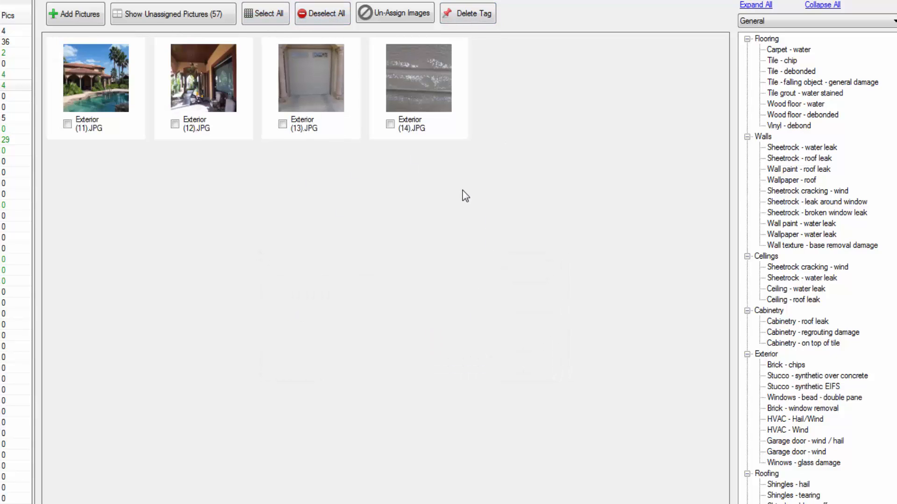
pyautogui.click(421, 80)
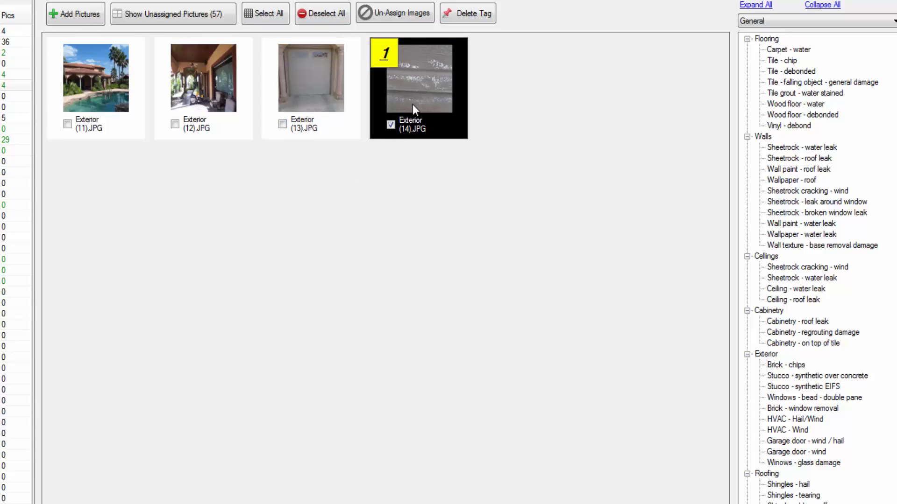
pyautogui.click(394, 124)
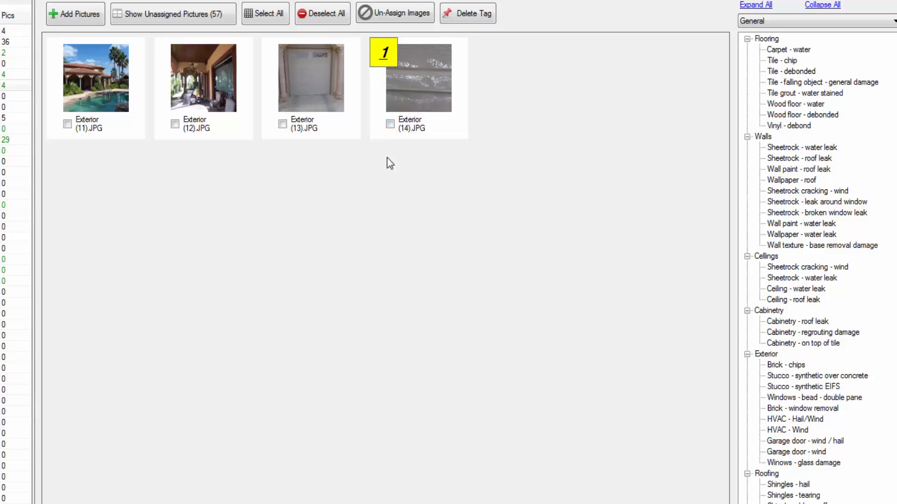
pyautogui.click(303, 88)
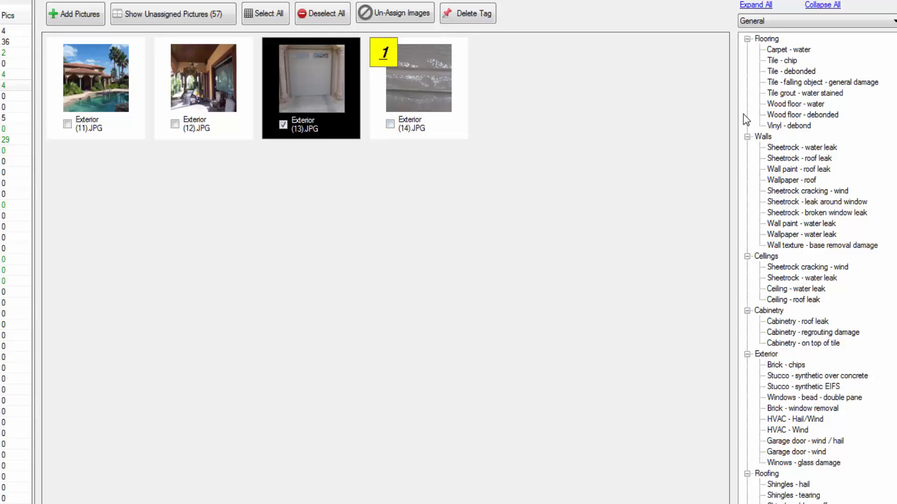
pyautogui.click(799, 169)
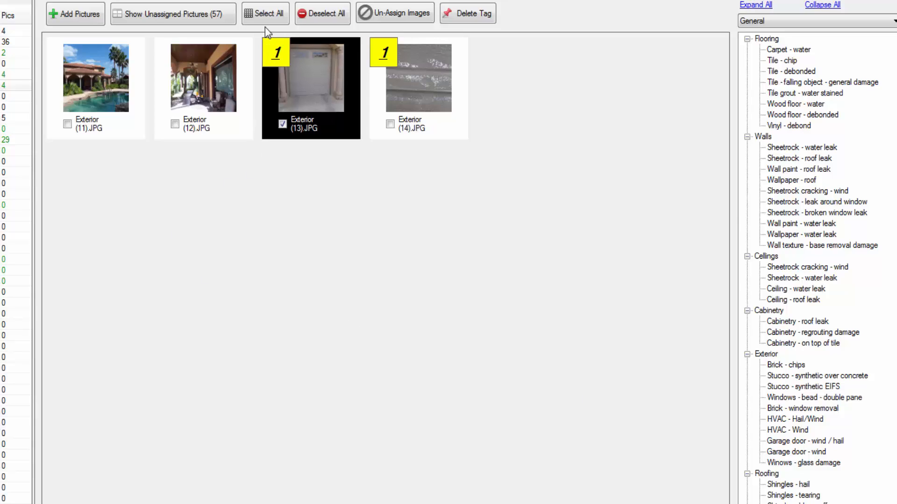
# - Tag only Exterior (11).JPG and Exterior (12).JPG with Cabinetry - roof leak
pyautogui.click(307, 11)
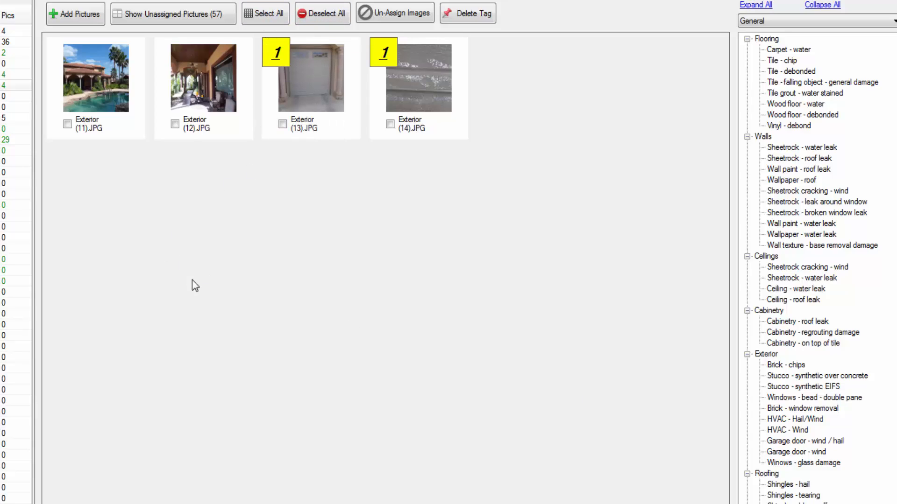
pyautogui.moveTo(192, 257); pyautogui.dragTo(111, 66)
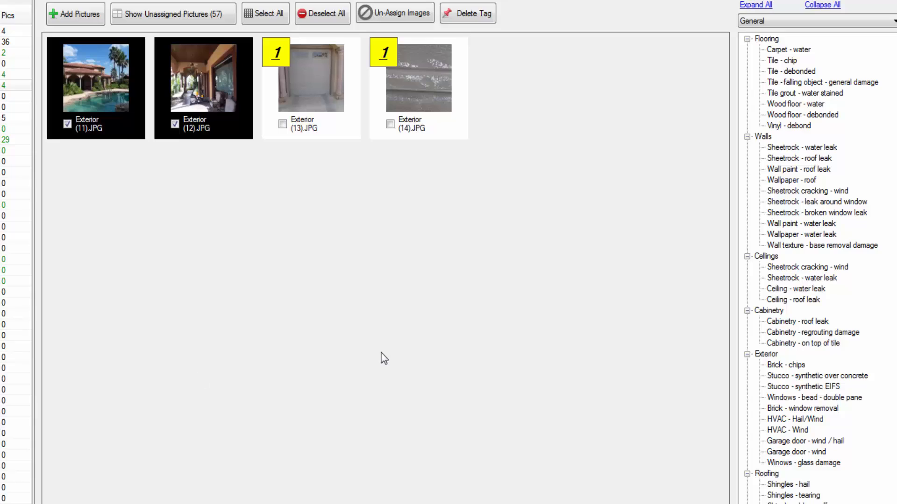
pyautogui.click(783, 322)
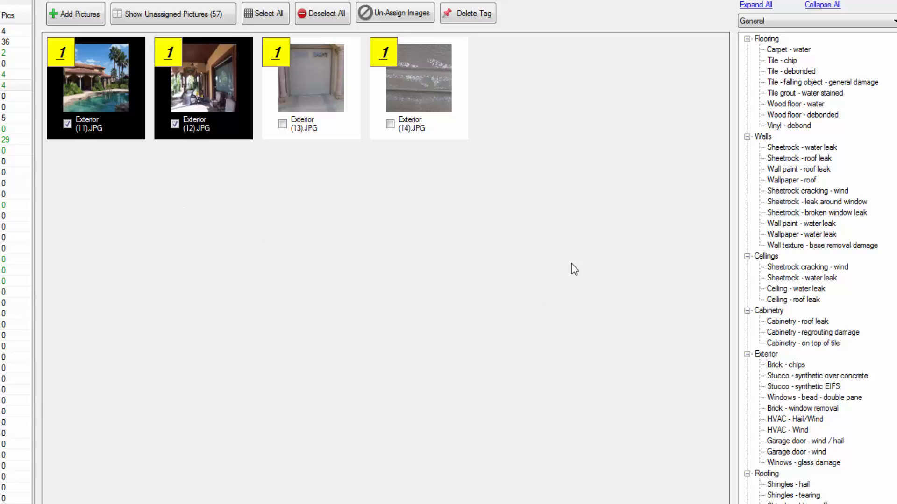
# - Add Garage door - wind and Shingles - laminate tabs blown to all four pictures, and check the tag details of Exterior (14) and (11).JPG
pyautogui.click(263, 16)
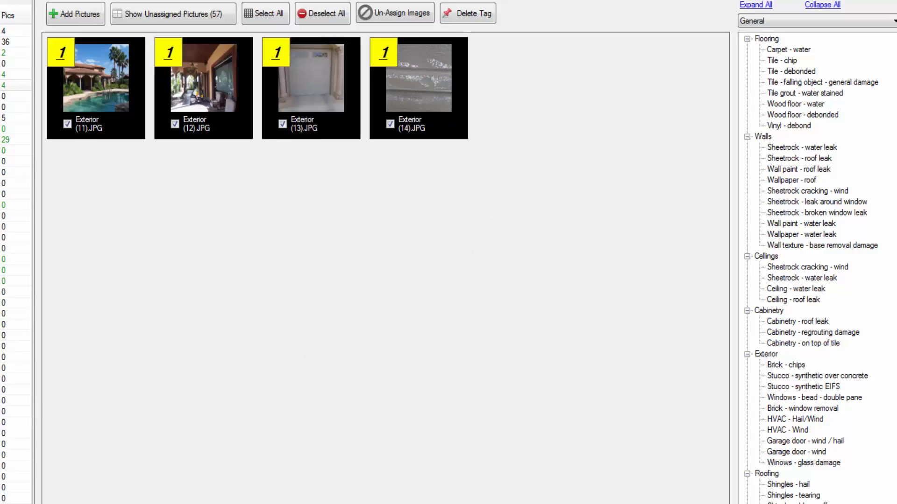
pyautogui.click(792, 453)
pyautogui.click(384, 65)
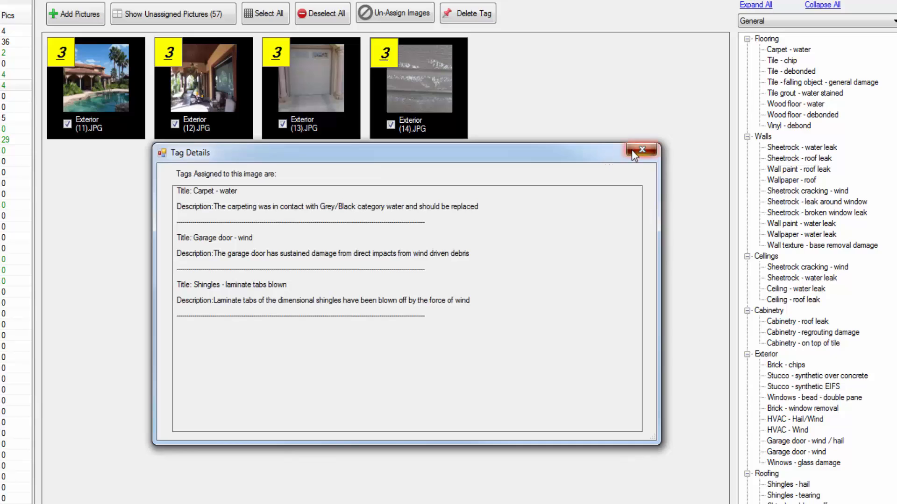
pyautogui.click(632, 150)
pyautogui.click(62, 61)
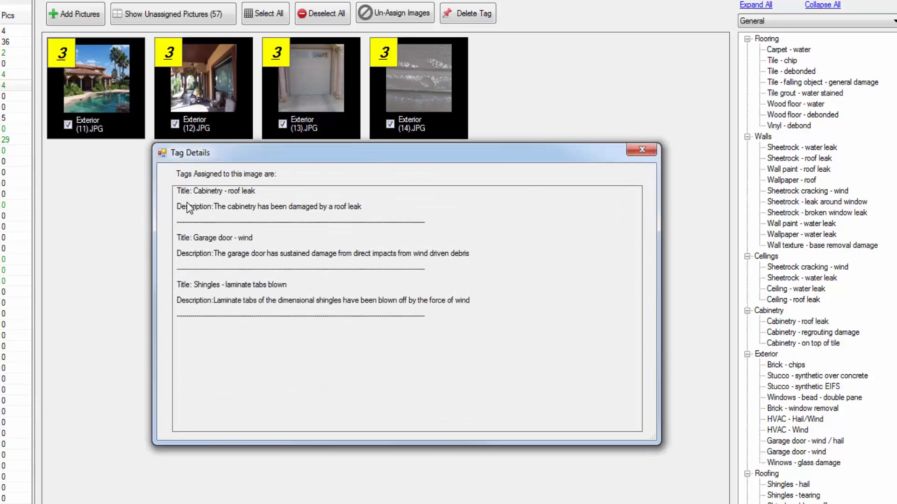
pyautogui.click(641, 150)
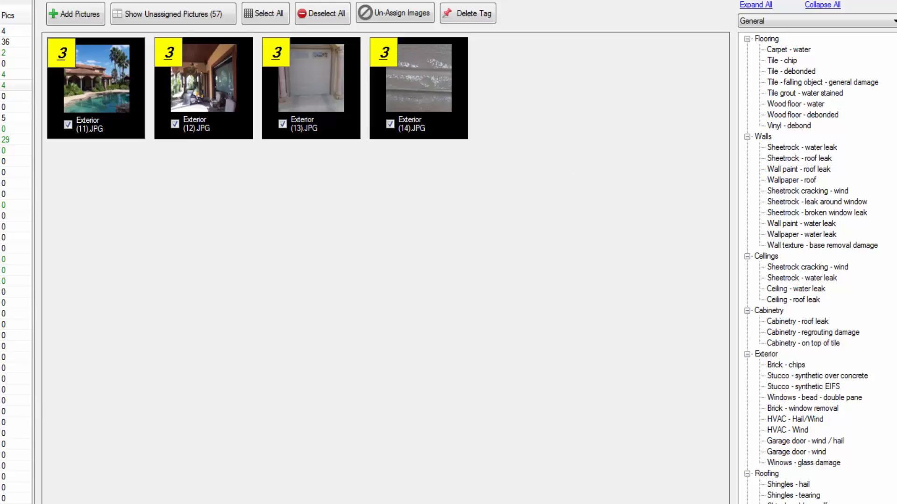
pyautogui.scroll(-5, 811, 266)
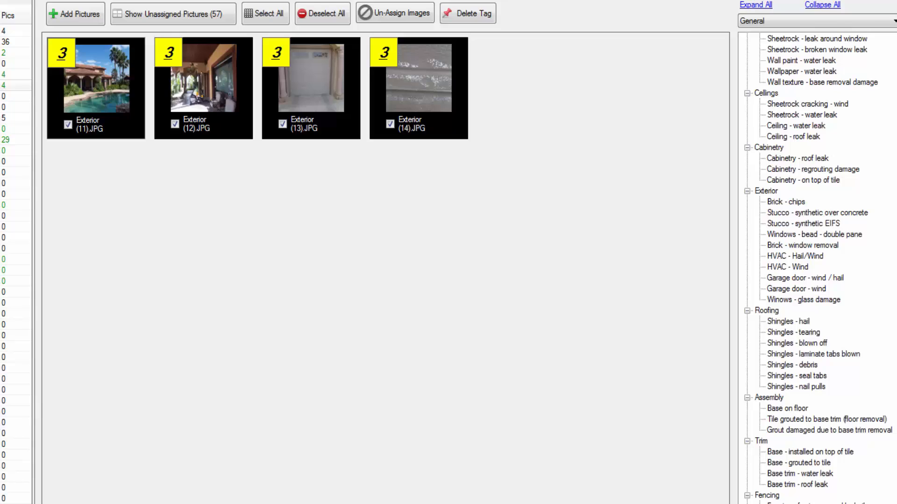
pyautogui.scroll(5, 811, 266)
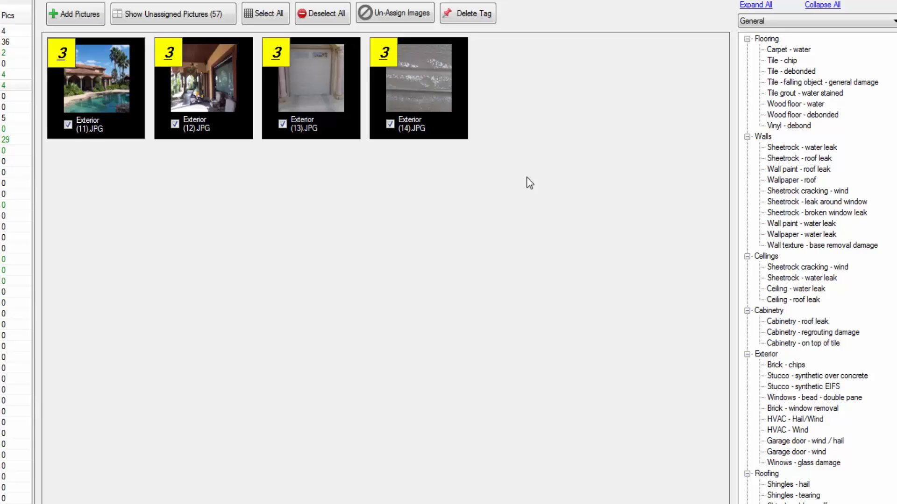
pyautogui.click(309, 98)
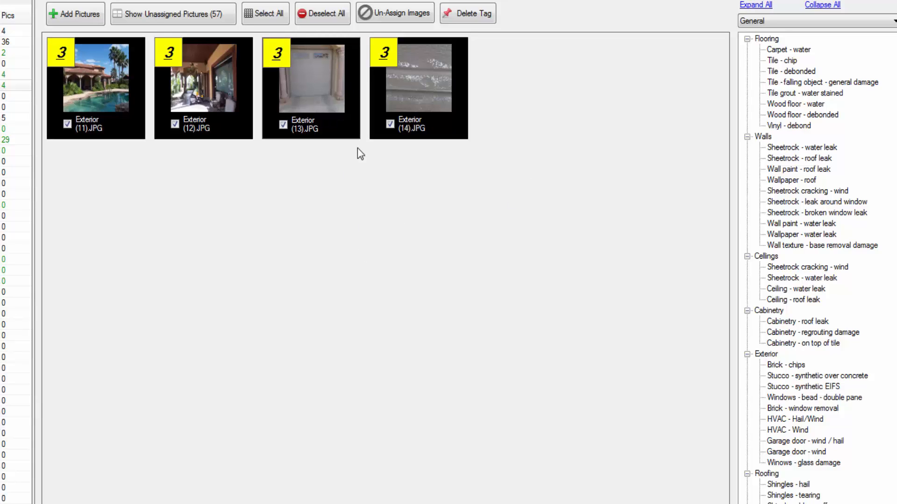
# - Start a custom tag titled Tag-Roof-Hole with only Exterior (13).JPG selected
pyautogui.click(334, 18)
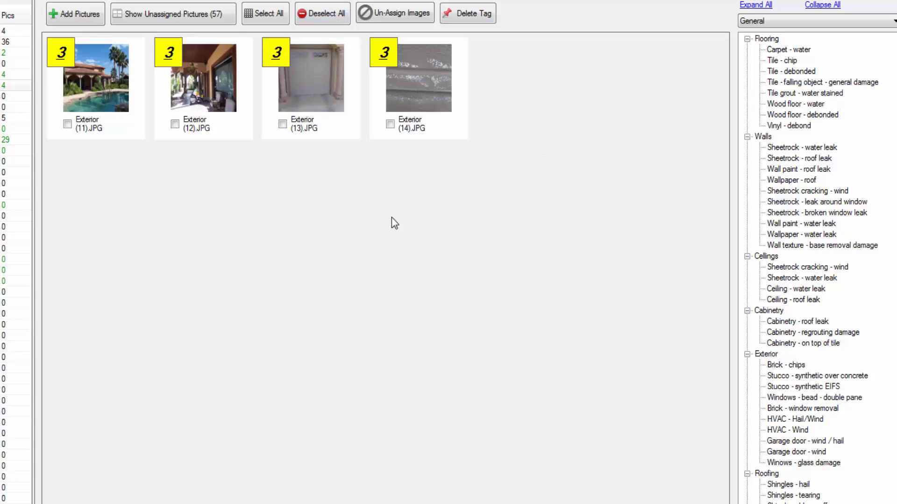
pyautogui.click(320, 110)
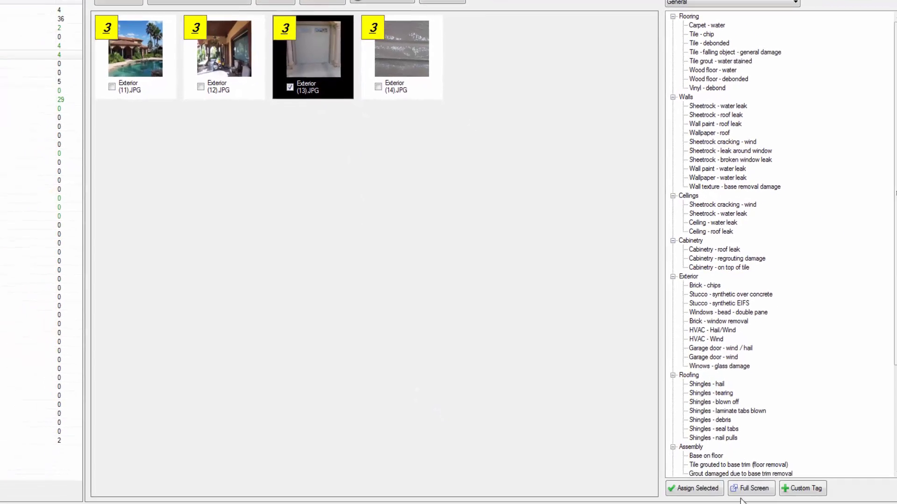
pyautogui.click(792, 475)
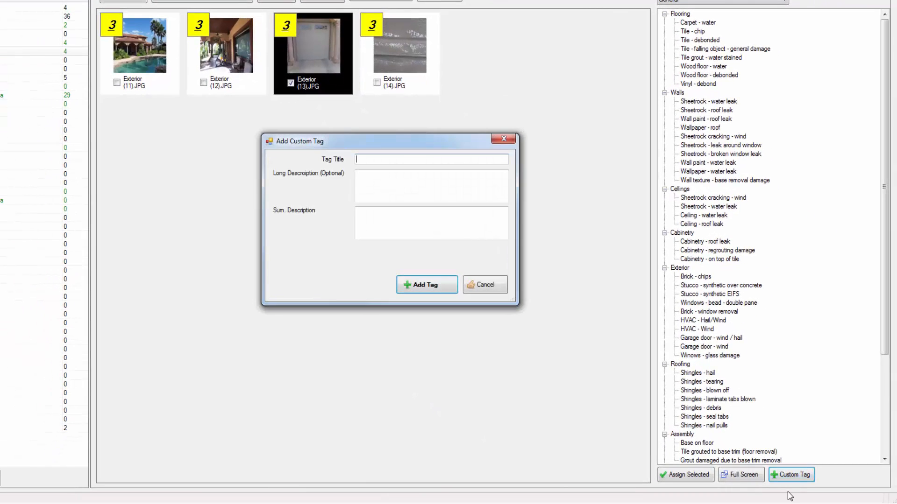
pyautogui.write('-Roof-Hpol')
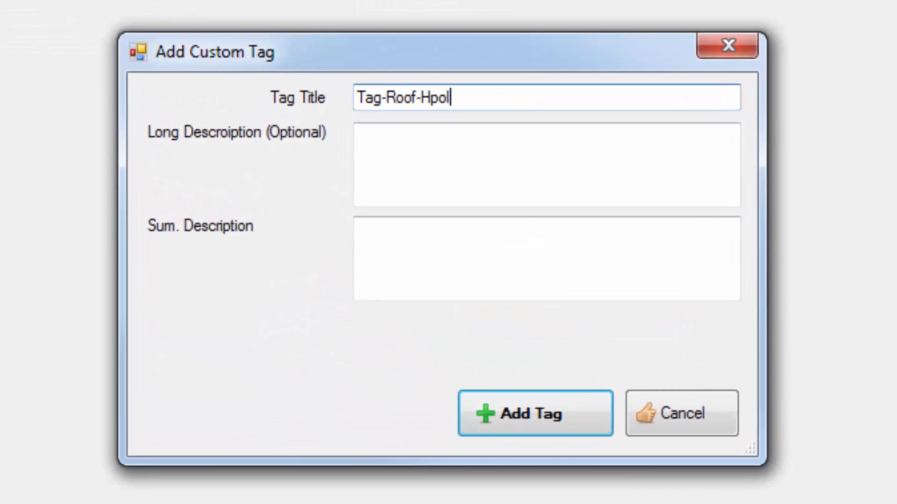
pyautogui.press('BackSpace')
pyautogui.press('BackSpace')
pyautogui.press('BackSpace')
pyautogui.write('ole')
# - Enter "There is a hole in the roof that caused a leak" as the custom tag's summary description
pyautogui.click(357, 230)
pyautogui.write('There is a roof')
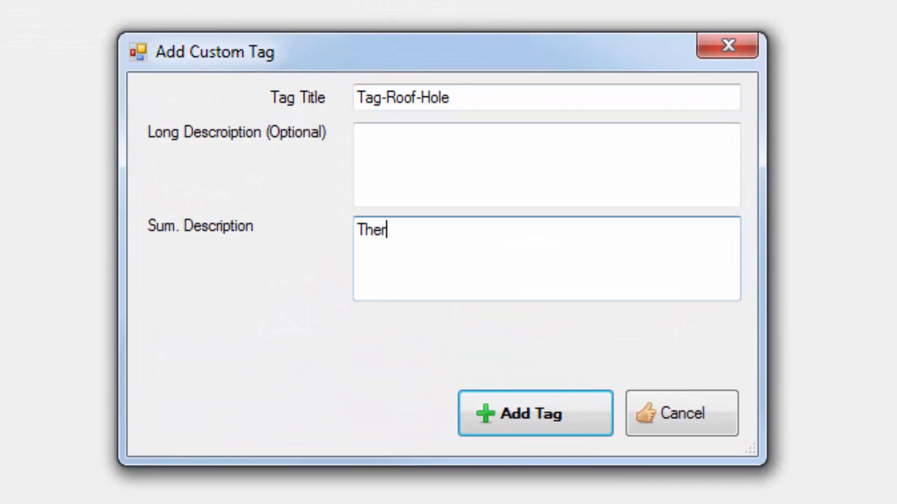
pyautogui.press('BackSpace')
pyautogui.press('BackSpace')
pyautogui.press('BackSpace')
pyautogui.press('BackSpace')
pyautogui.press('BackSpace')
pyautogui.press('BackSpace')
pyautogui.press('BackSpace')
pyautogui.press('BackSpace')
pyautogui.press('BackSpace')
pyautogui.press('BackSpace')
pyautogui.press('BackSpace')
pyautogui.press('BackSpace')
pyautogui.press('BackSpace')
pyautogui.press('BackSpace')
pyautogui.press('BackSpace')
pyautogui.press('BackSpace')
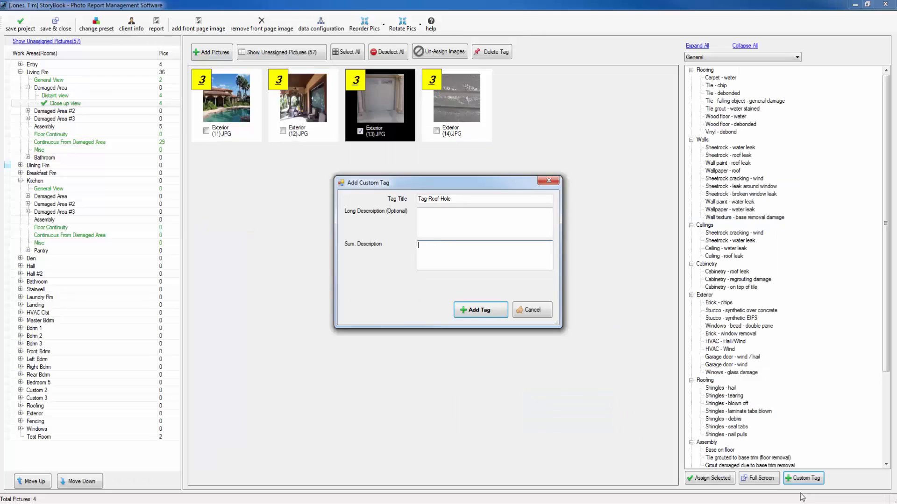
pyautogui.write('hole in the roof that caused a leak')
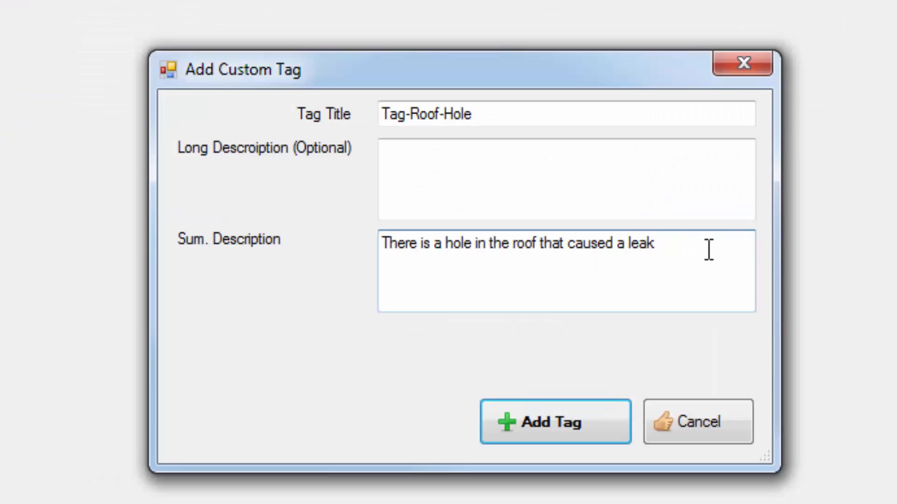
# - Copy the custom tag's summary description text into its long description
pyautogui.moveTo(536, 248); pyautogui.dragTo(405, 254)
pyautogui.hotkey('ctrl', 'c')
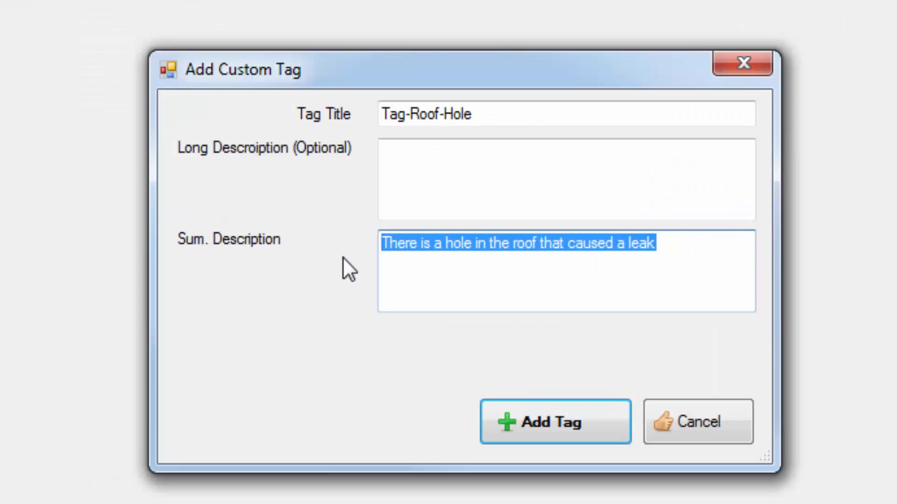
pyautogui.click(507, 171)
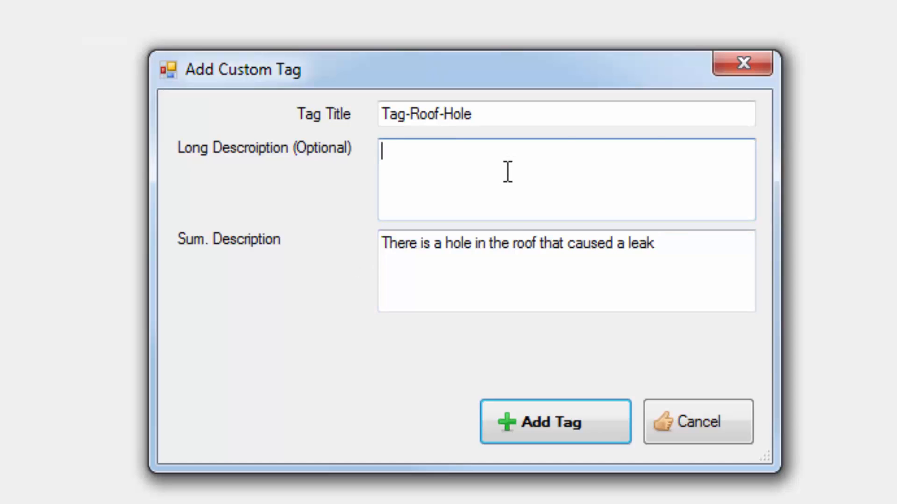
pyautogui.hotkey('ctrl', 'v')
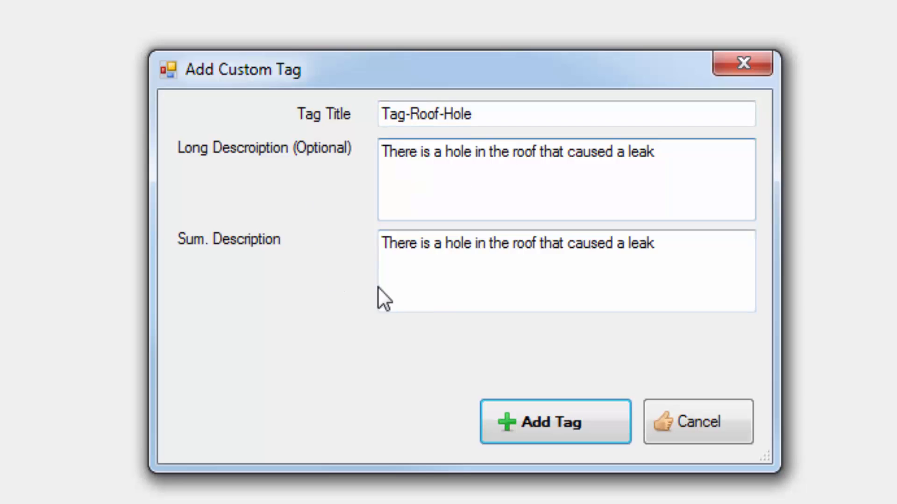
# - Review the title, long description and summary description entered for the custom tag
pyautogui.moveTo(491, 120); pyautogui.dragTo(344, 120)
pyautogui.click(495, 118)
pyautogui.moveTo(495, 119); pyautogui.dragTo(290, 112)
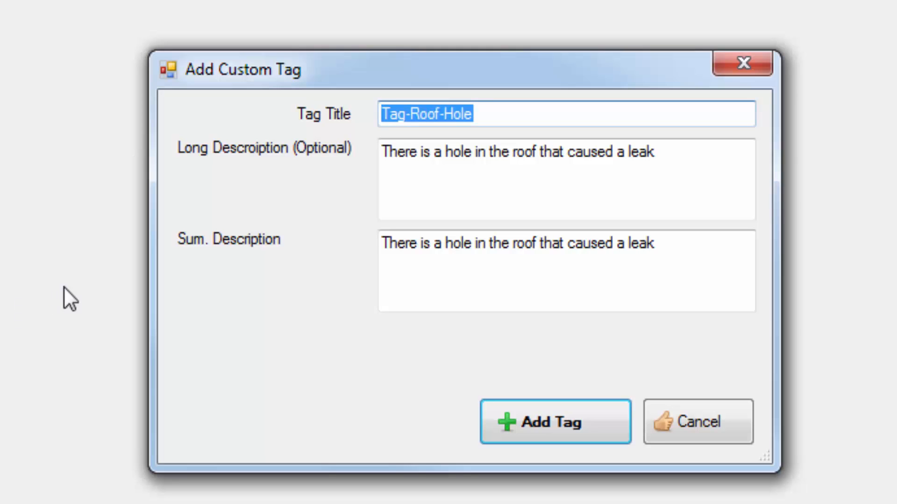
pyautogui.click(486, 182)
pyautogui.click(676, 162)
pyautogui.moveTo(677, 162); pyautogui.dragTo(356, 112)
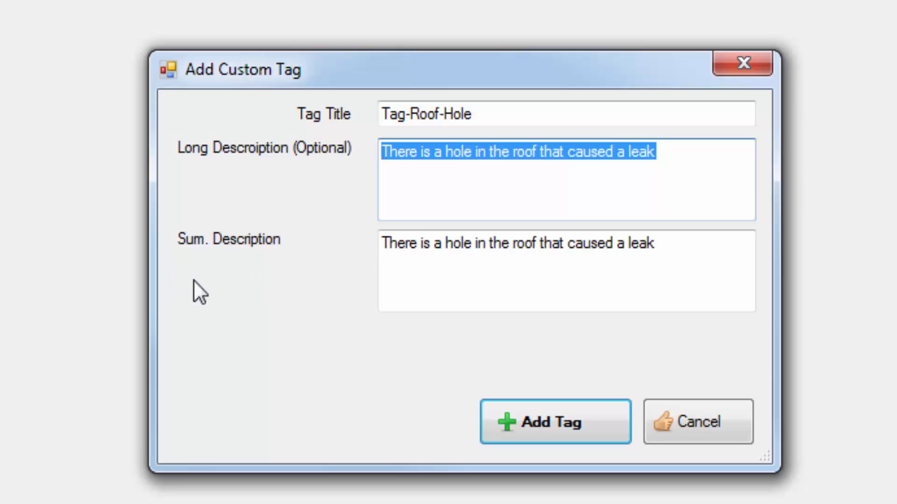
pyautogui.click(493, 272)
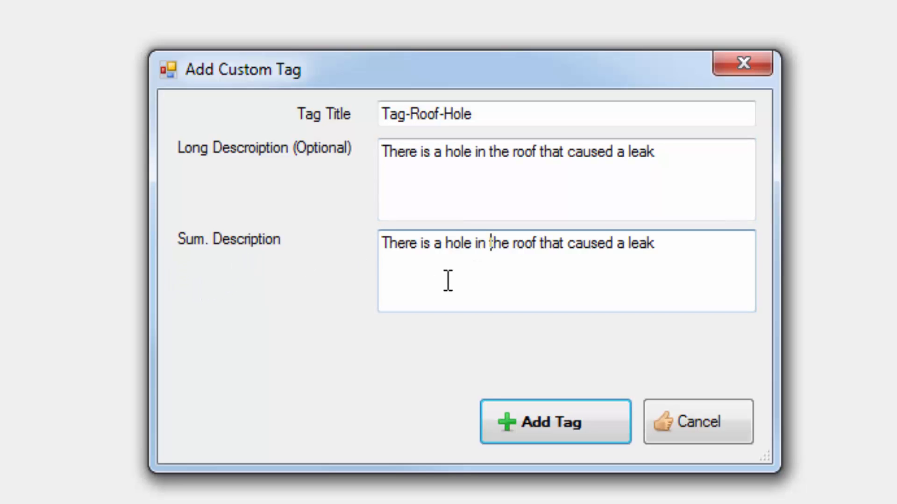
pyautogui.click(690, 257)
pyautogui.moveTo(689, 256); pyautogui.dragTo(324, 213)
pyautogui.click(562, 279)
pyautogui.click(678, 161)
pyautogui.moveTo(663, 157); pyautogui.dragTo(204, 138)
pyautogui.click(682, 278)
pyautogui.moveTo(655, 243); pyautogui.dragTo(193, 214)
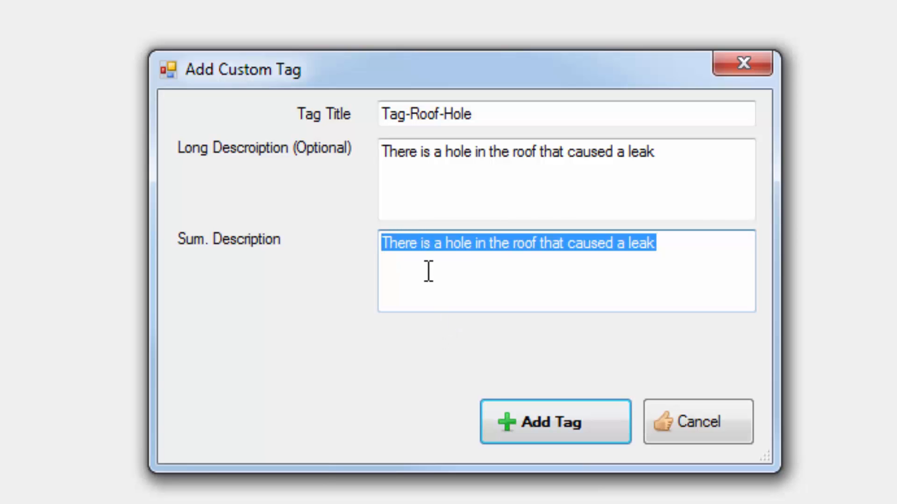
pyautogui.click(558, 190)
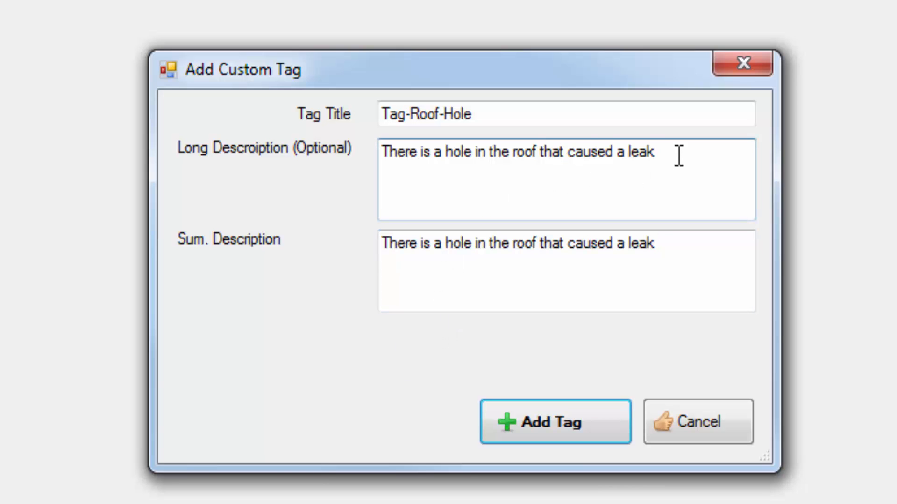
pyautogui.moveTo(678, 156); pyautogui.dragTo(314, 126)
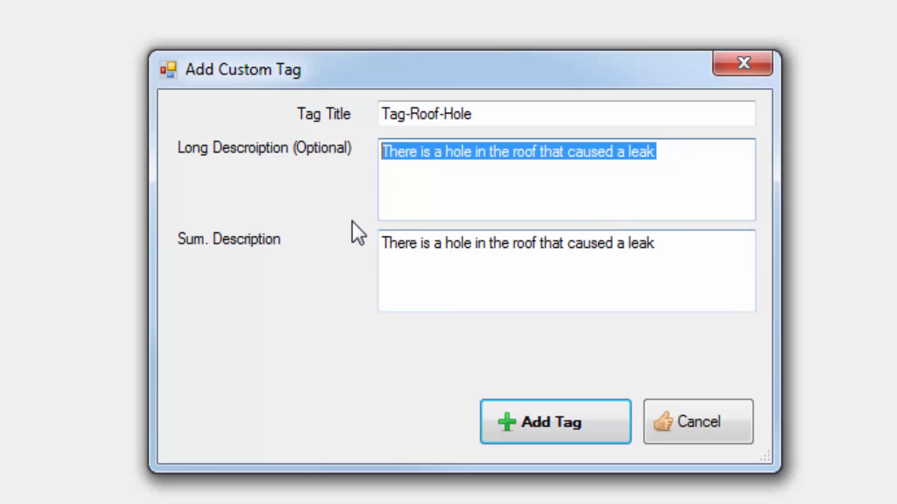
pyautogui.click(687, 164)
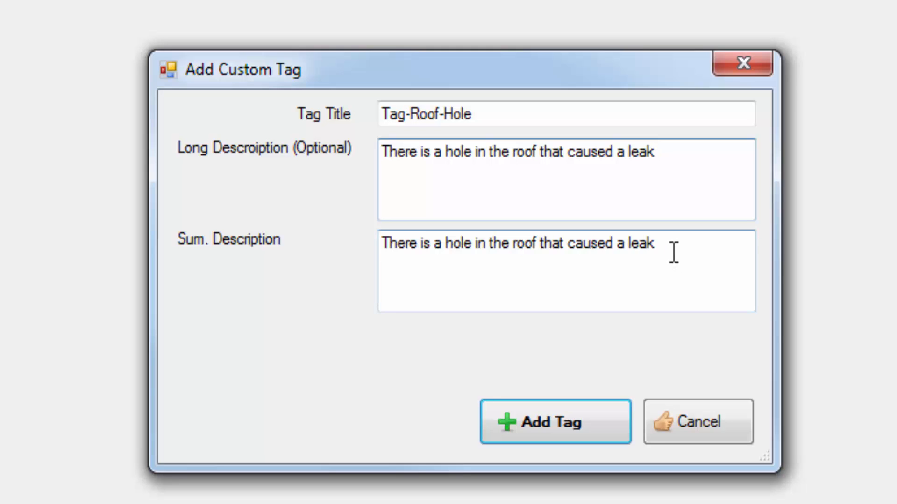
pyautogui.press('Tab')
pyautogui.click(432, 277)
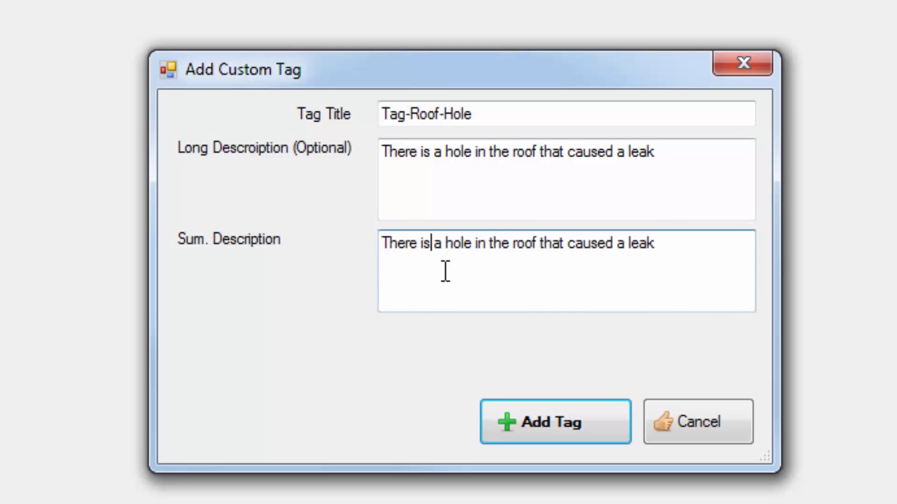
pyautogui.click(692, 245)
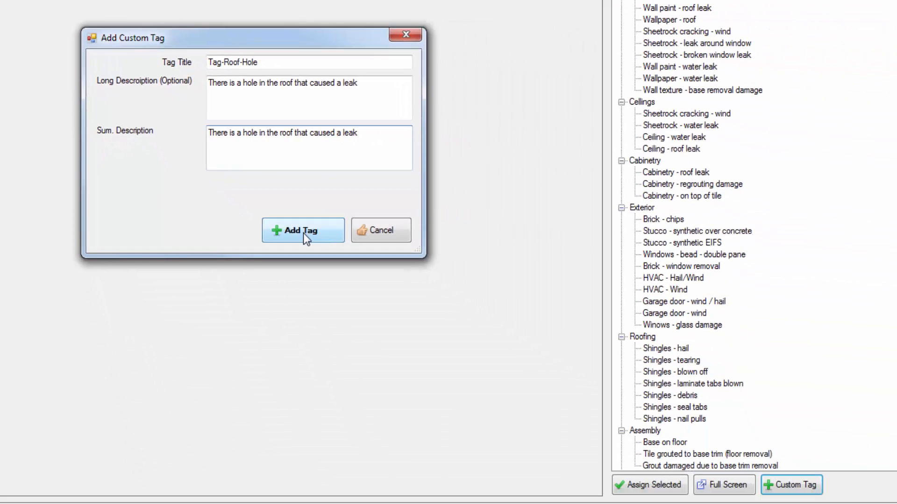
# - Add the custom tag Tag-Roof-Hole to Exterior (13).JPG and locate it at the end of the tag list
pyautogui.click(304, 234)
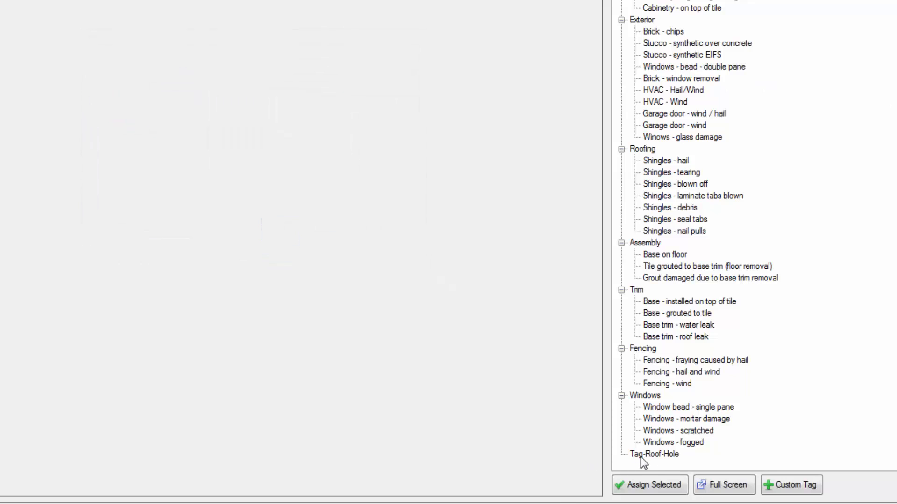
pyautogui.click(655, 456)
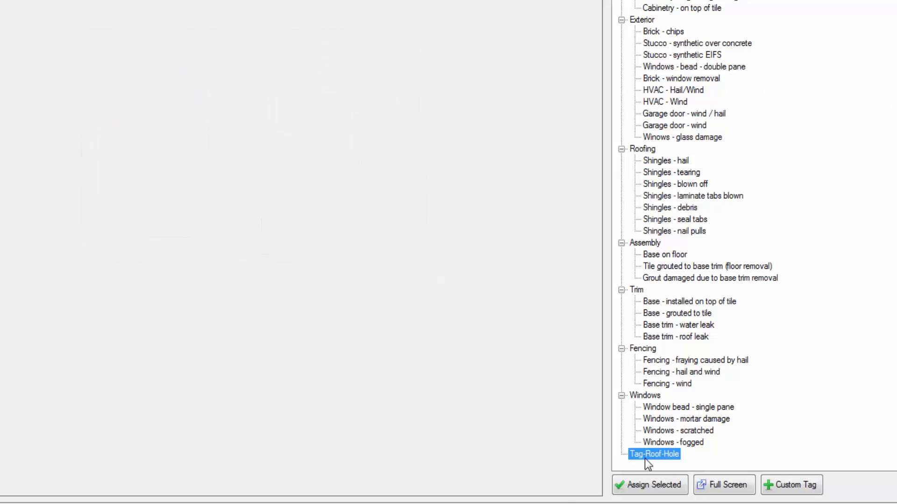
pyautogui.click(700, 443)
pyautogui.click(675, 457)
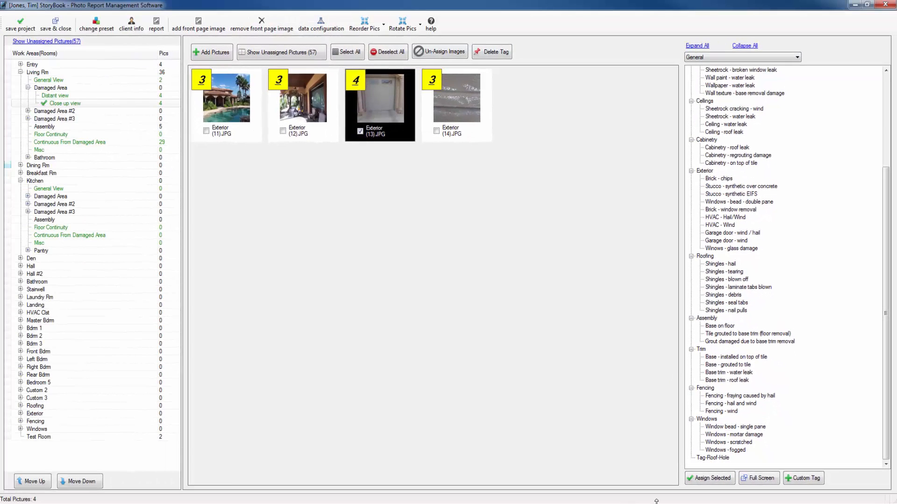
# - View the Close up view pictures and tags in full screen, and return to the normal view
pyautogui.click(761, 478)
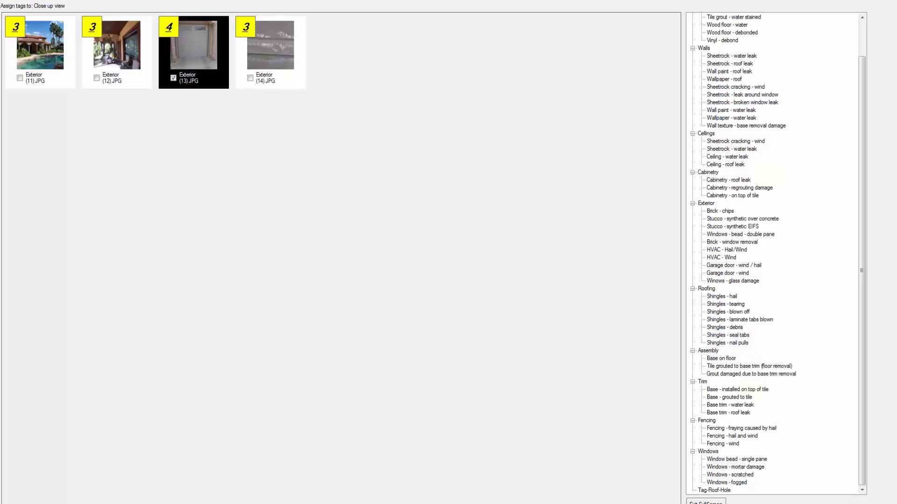
pyautogui.press('Escape')
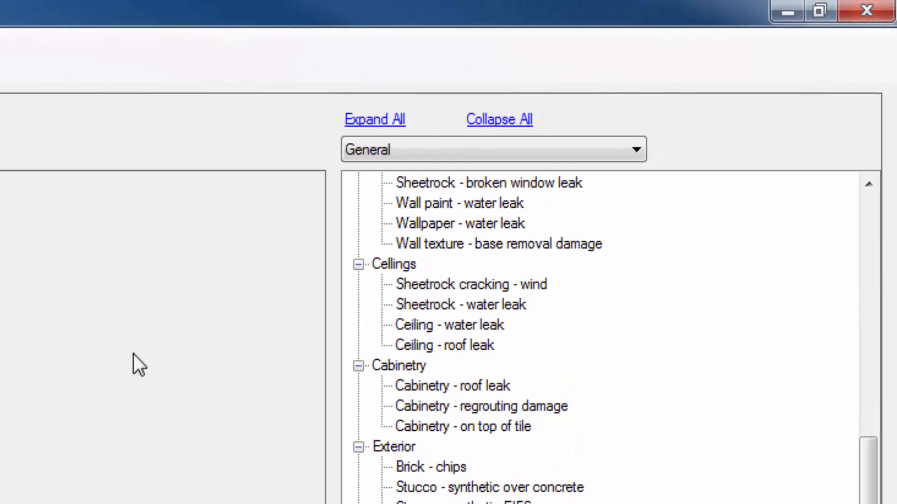
# - Tag Exterior (12), (13) and (14).JPG with Shingles - debris from the Roofing tags, and switch the tag category to Interior
pyautogui.click(363, 148)
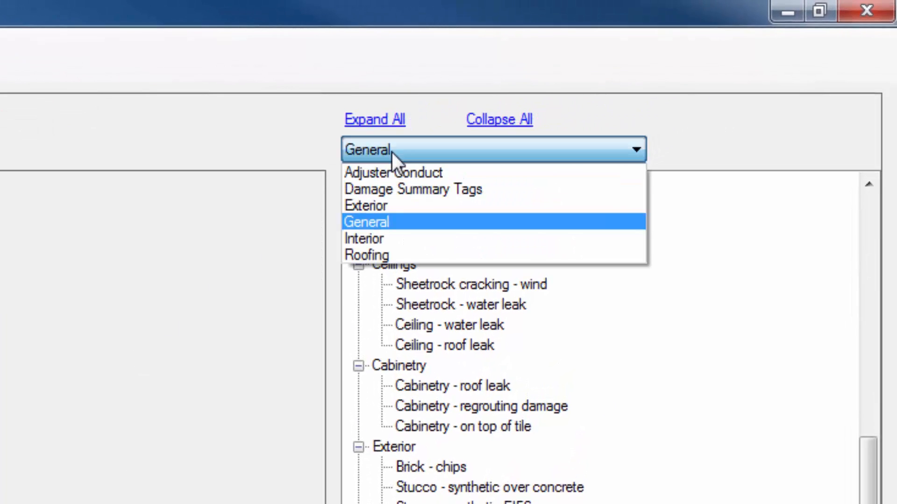
pyautogui.click(367, 256)
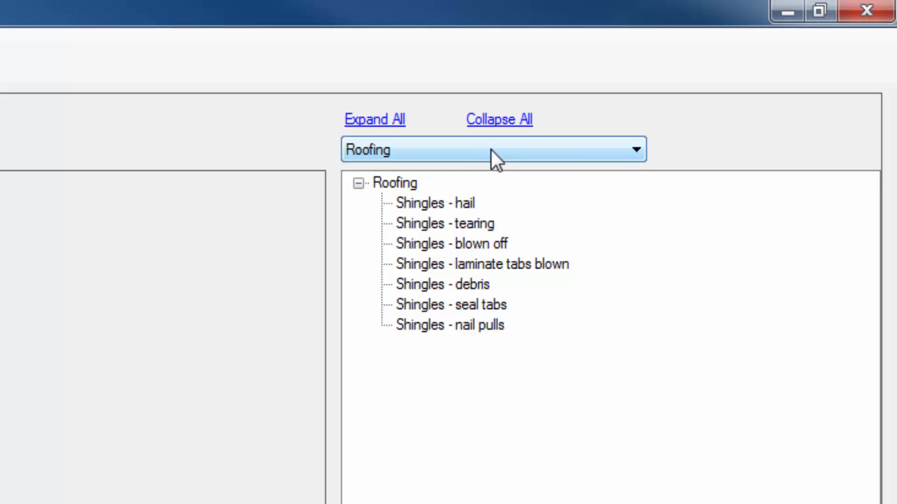
pyautogui.click(430, 265)
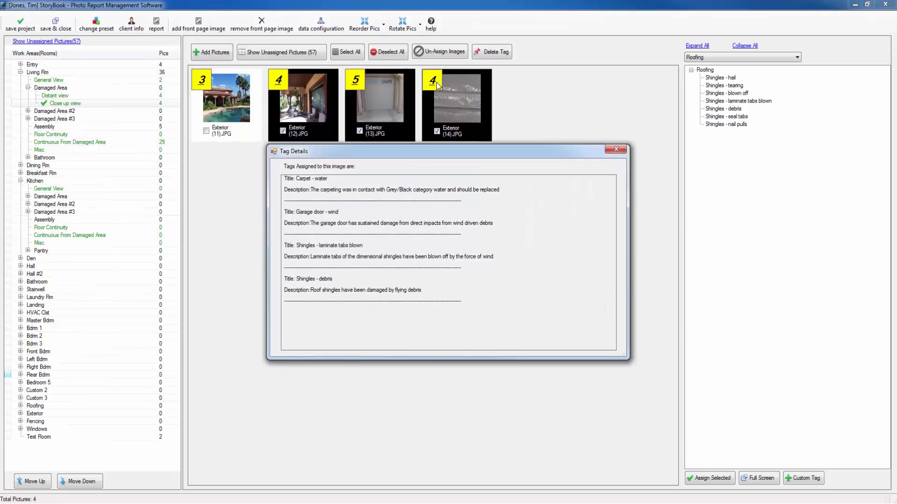
pyautogui.click(702, 58)
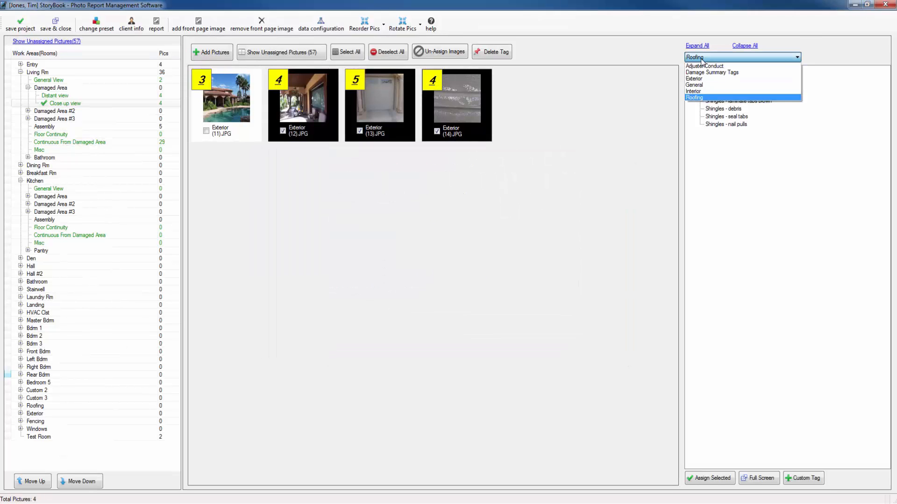
pyautogui.click(699, 92)
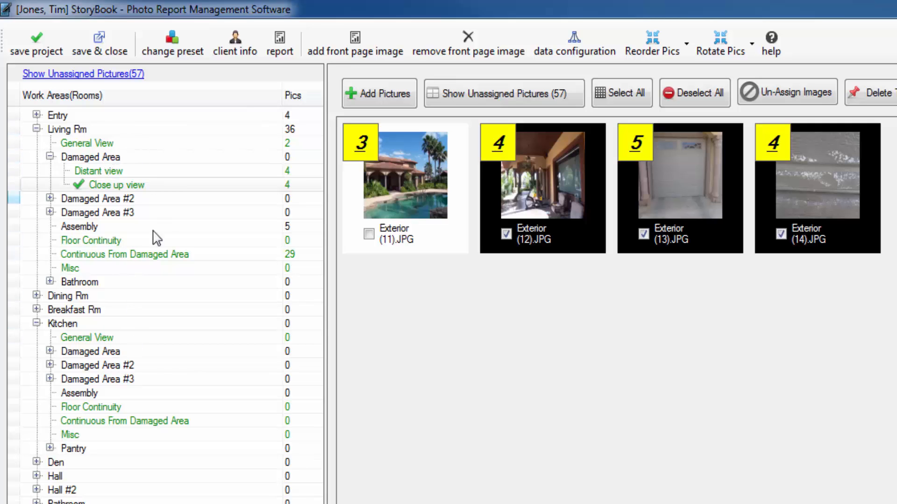
# - Apply Preset 1 as the project's room preset
pyautogui.click(183, 45)
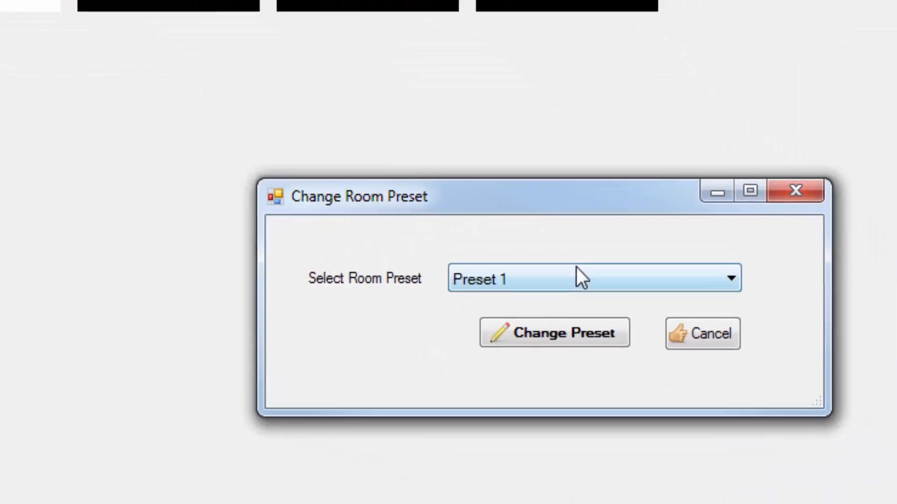
pyautogui.click(713, 367)
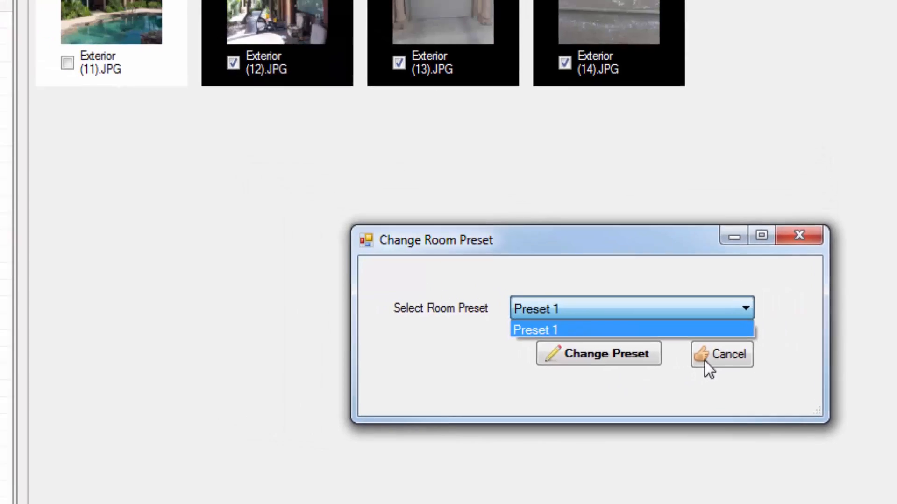
pyautogui.click(664, 324)
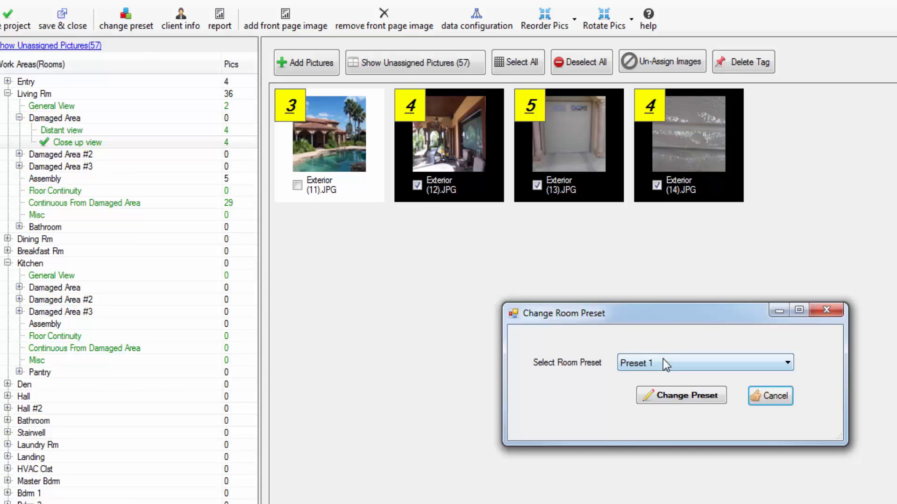
pyautogui.click(681, 396)
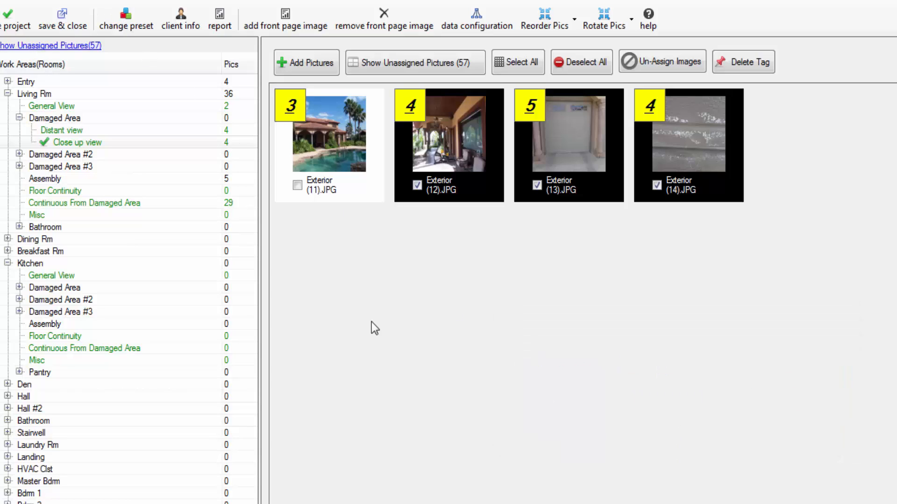
# - Set up a company report using Sample Company Header with 1 picture per page
pyautogui.click(219, 19)
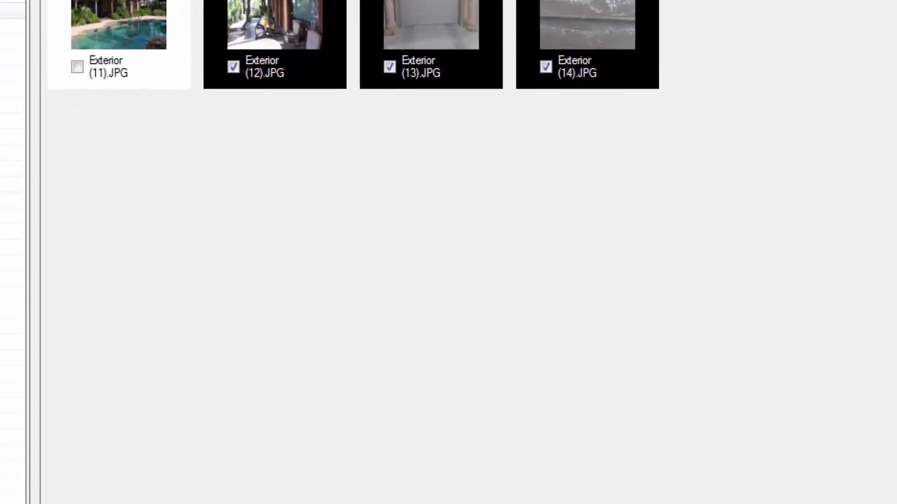
pyautogui.click(364, 204)
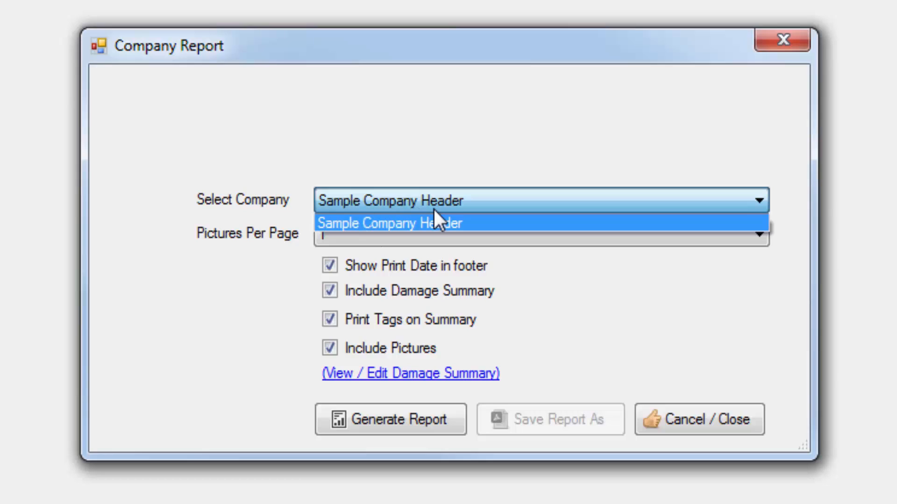
pyautogui.click(374, 195)
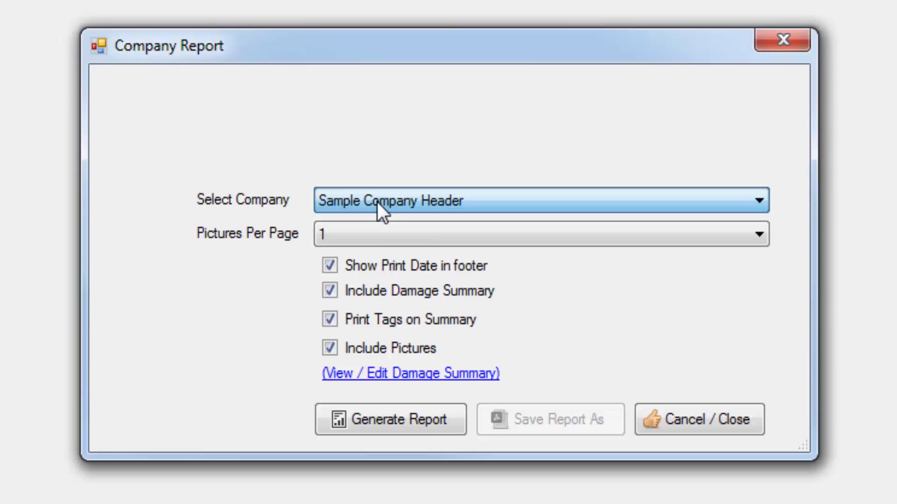
pyautogui.click(335, 236)
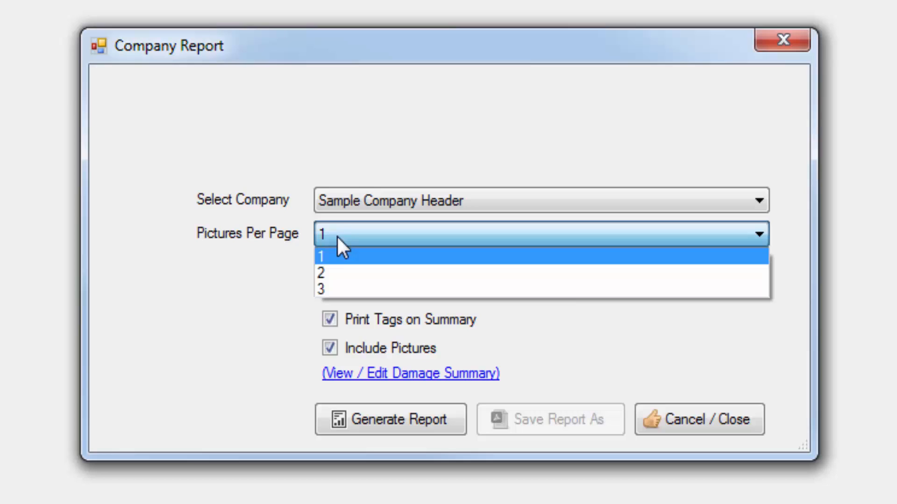
pyautogui.click(259, 310)
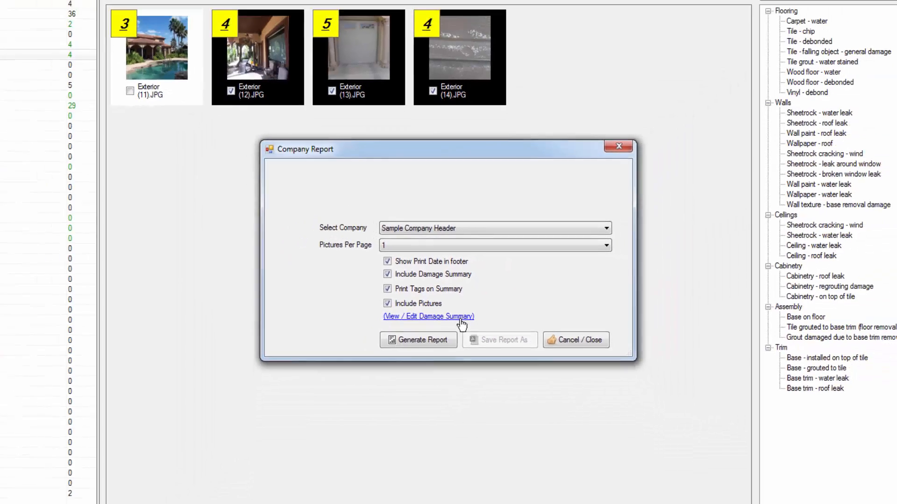
# - Open the report's custom damage summary and insert the Vanity Cabinetry introduction text
pyautogui.click(470, 376)
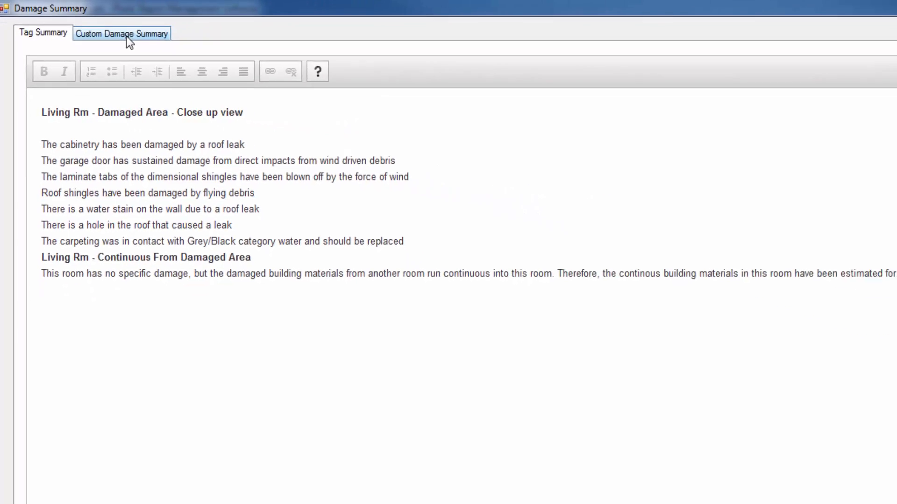
pyautogui.click(127, 36)
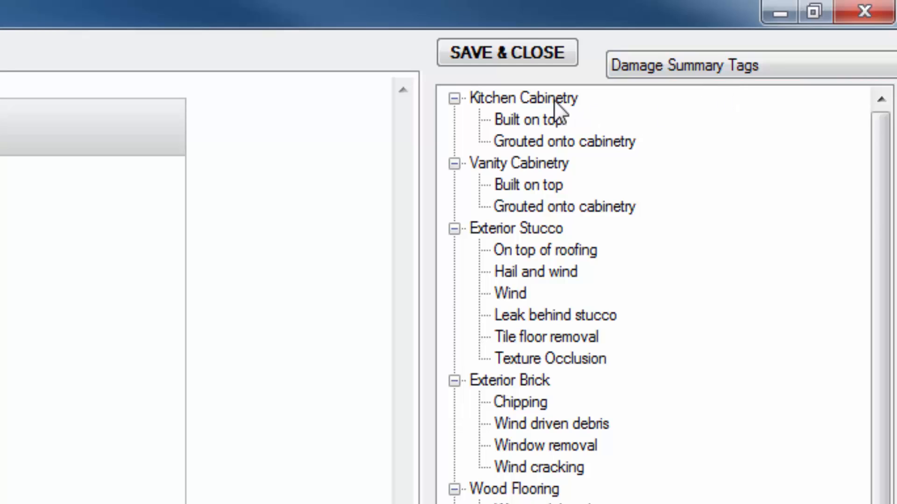
pyautogui.doubleClick(542, 163)
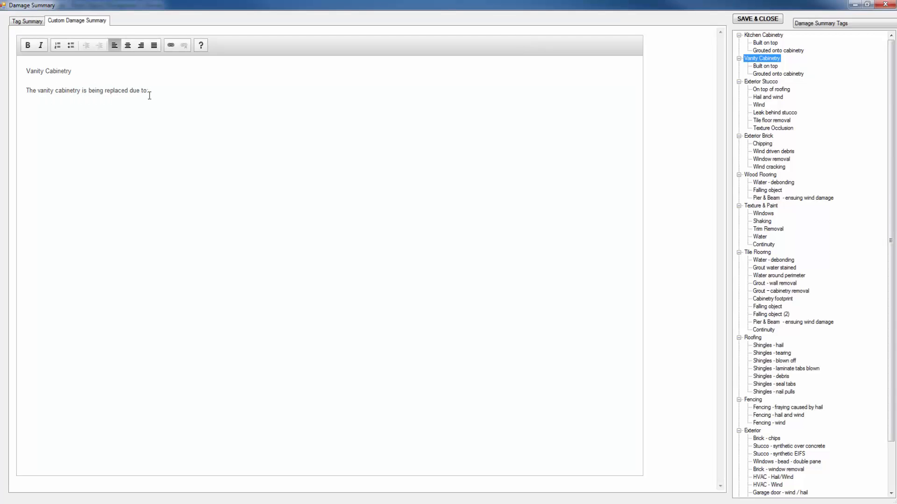
# - Add the Vanity Cabinetry descriptions Built on top and Grouted onto cabinetry below the introduction as separate paragraphs
pyautogui.click(207, 121)
pyautogui.moveTo(762, 66); pyautogui.dragTo(111, 158)
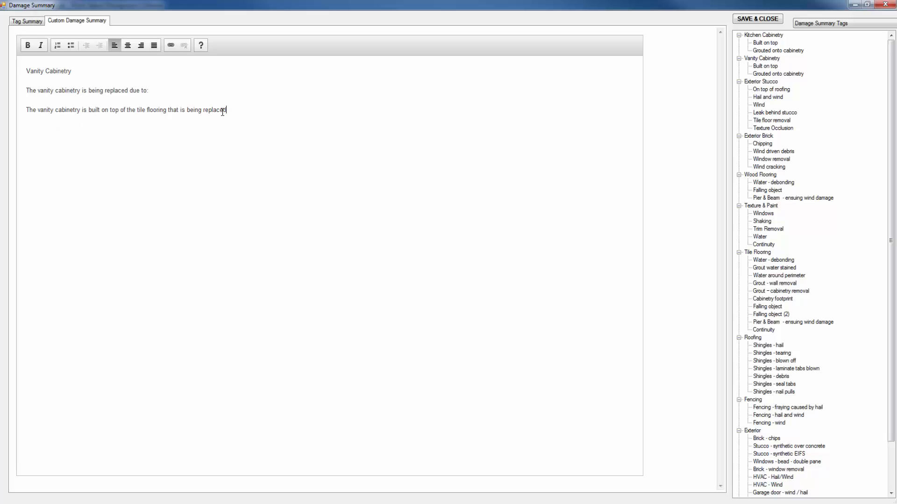
pyautogui.press('Return')
pyautogui.click(769, 75)
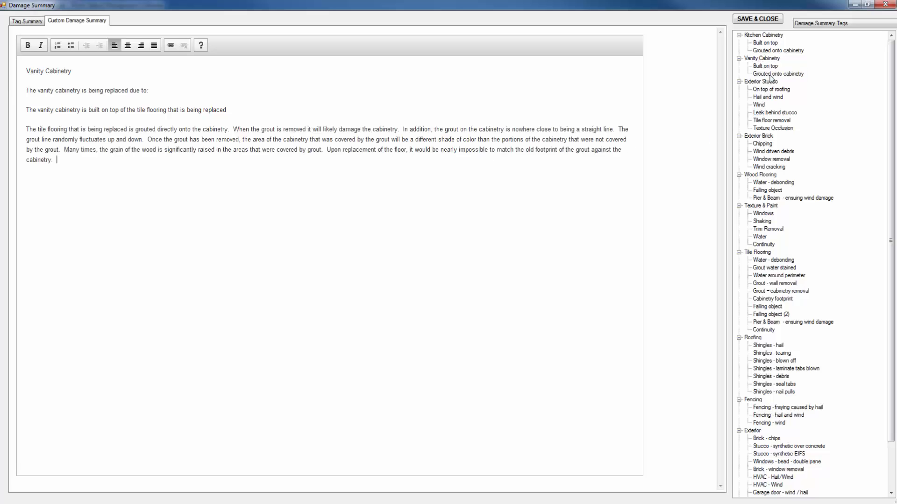
# - Insert the Exterior Brick Chipping description below the vanity cabinetry paragraphs, separated by blank lines
pyautogui.press('Return')
pyautogui.press('Return')
pyautogui.click(762, 144)
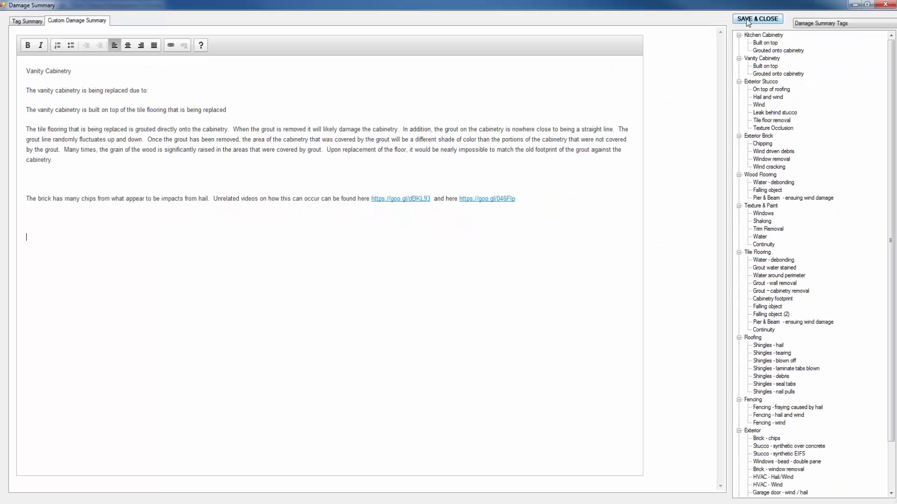
# - Save and close the damage summary, and generate the company report
pyautogui.click(748, 19)
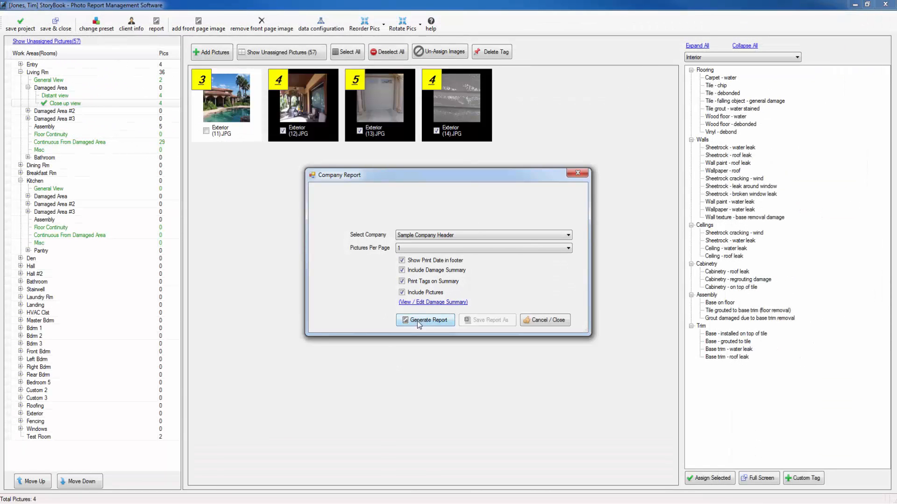
pyautogui.click(419, 326)
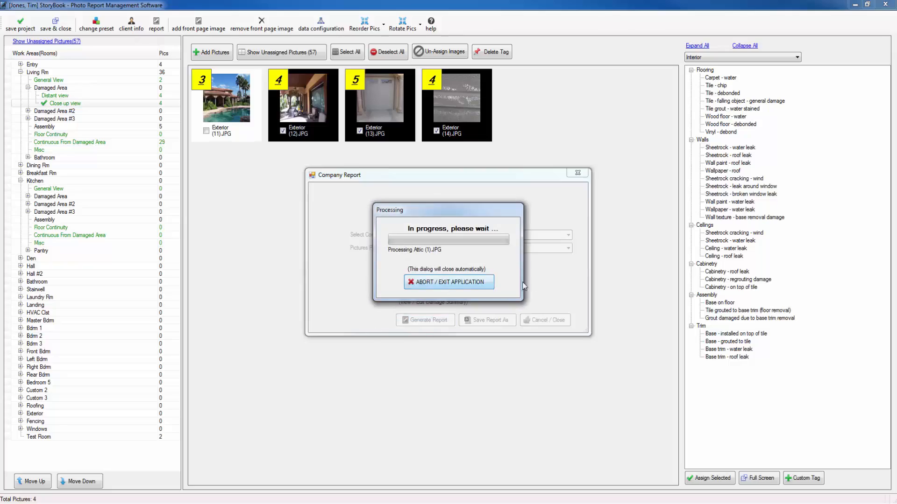